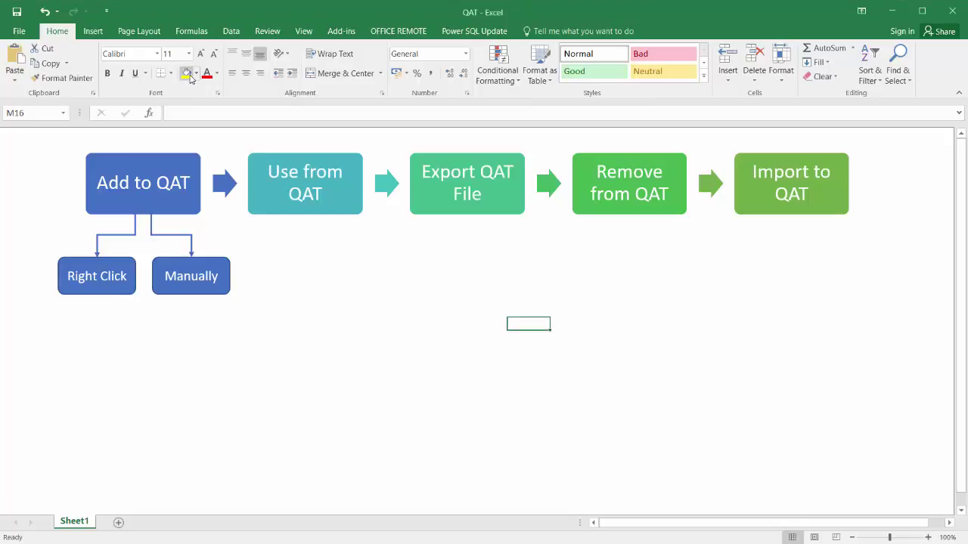
Step: Add Fill Color and Font Color to the Quick Access Toolbar
{"action": "right_click", "coordinate": [191, 79]}
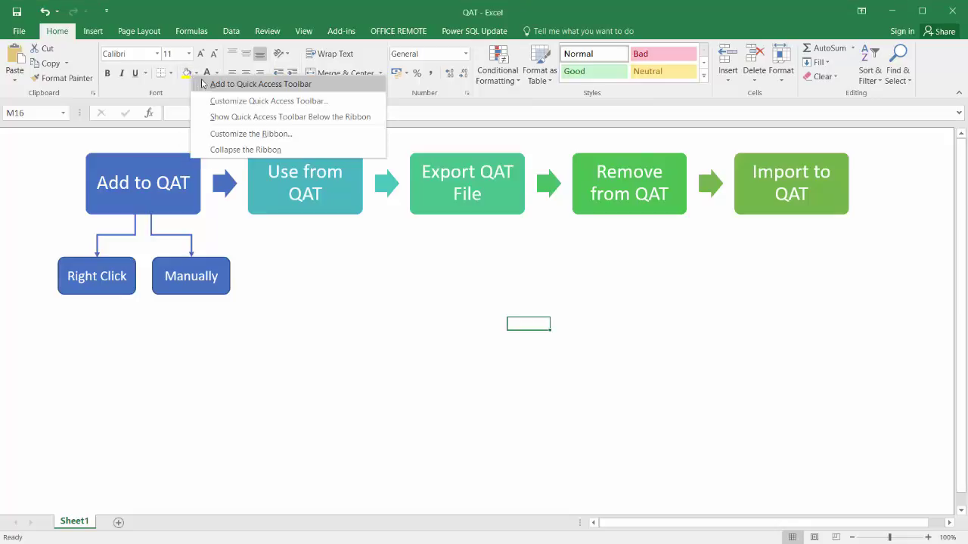
{"action": "left_click", "coordinate": [225, 84]}
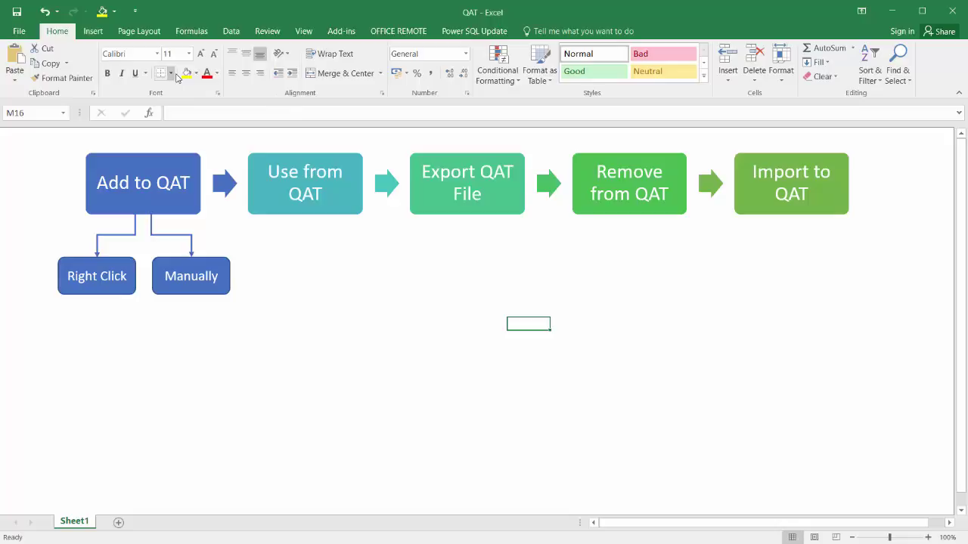
{"action": "right_click", "coordinate": [210, 77]}
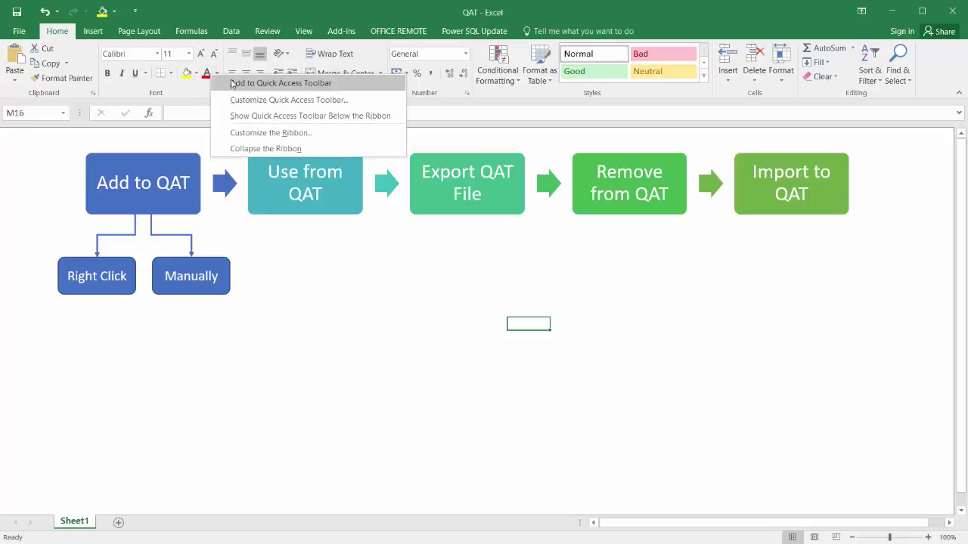
{"action": "left_click", "coordinate": [233, 82]}
Step: Add All Borders to the Quick Access Toolbar and keep the ribbon pinned
{"action": "left_click", "coordinate": [197, 73]}
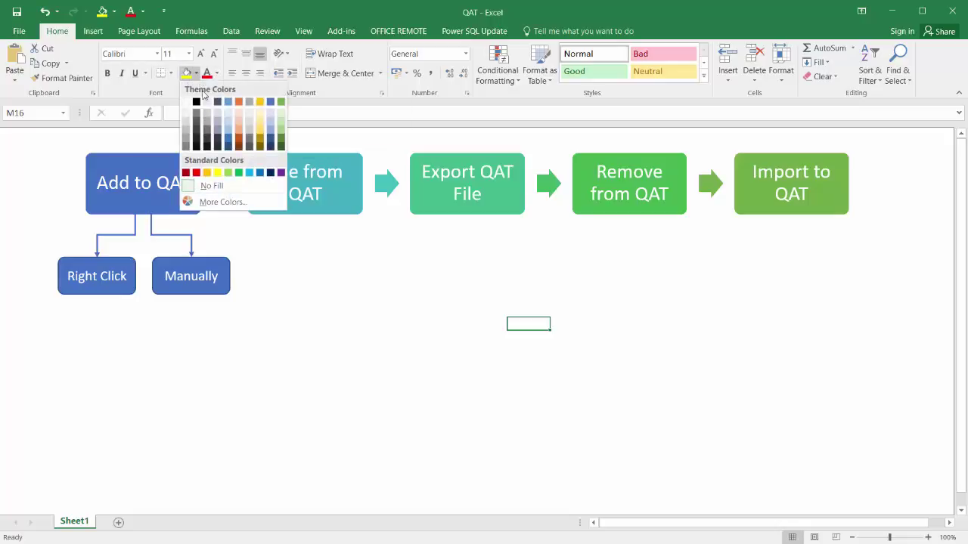
{"action": "left_click", "coordinate": [197, 75]}
{"action": "left_click", "coordinate": [171, 73]}
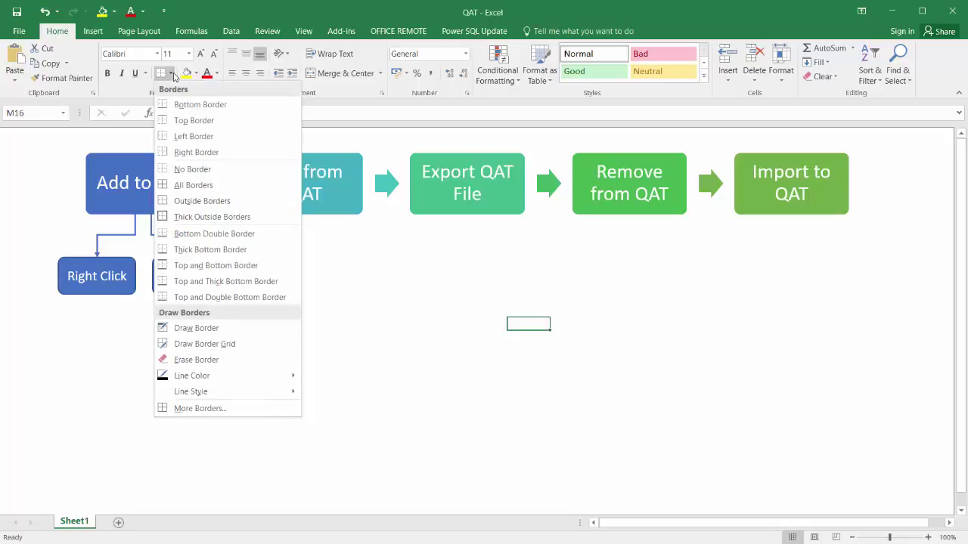
{"action": "right_click", "coordinate": [193, 187]}
{"action": "left_click", "coordinate": [224, 192]}
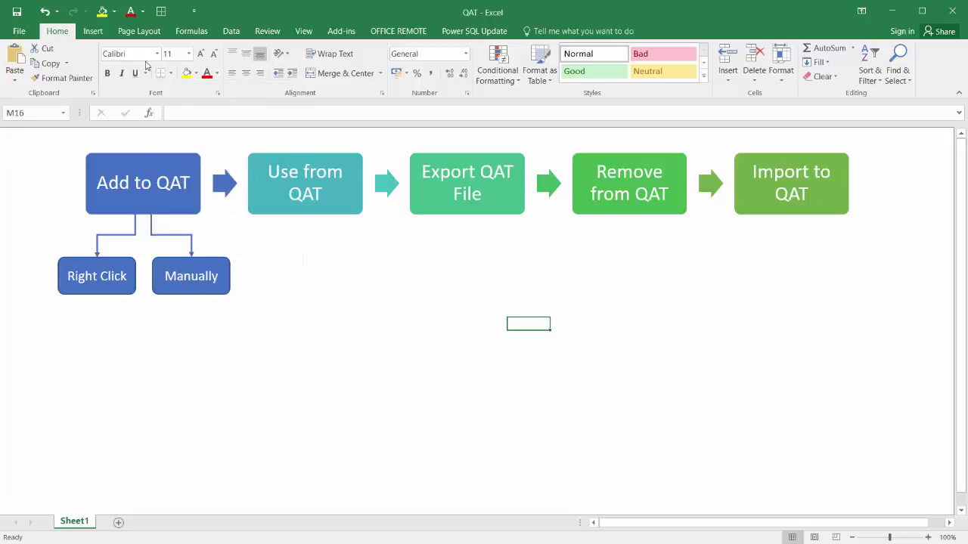
{"action": "double_click", "coordinate": [61, 33]}
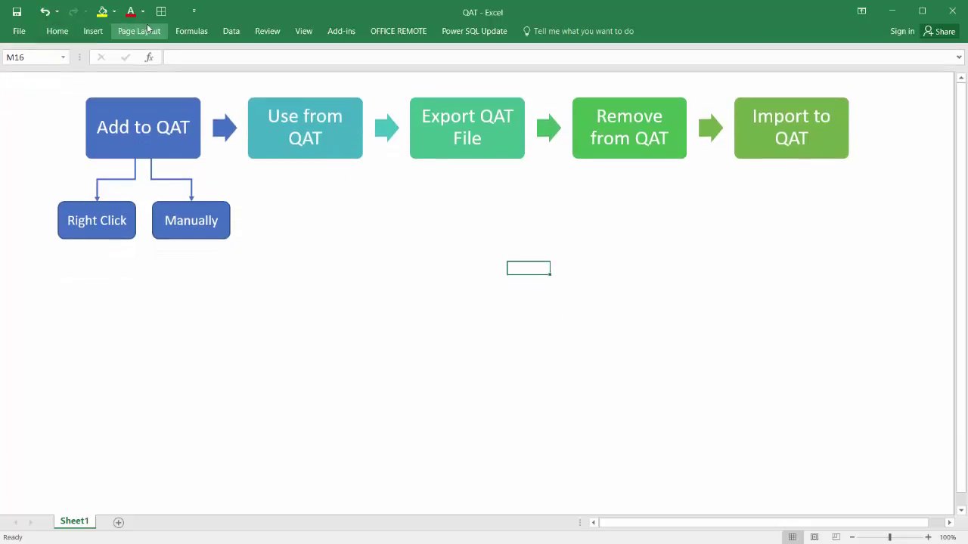
{"action": "double_click", "coordinate": [61, 33]}
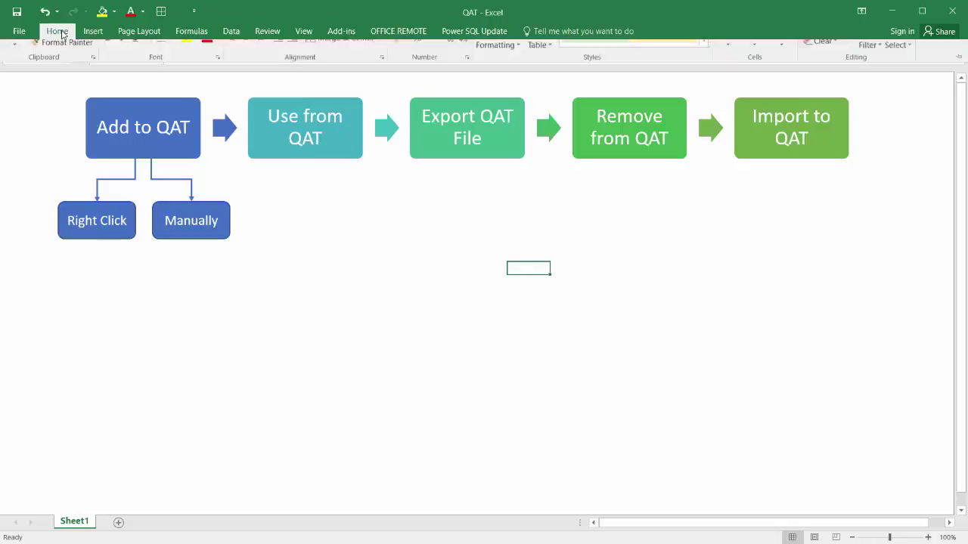
Step: Open the Quick Access Toolbar settings under More Commands, listing All Commands
{"action": "left_click", "coordinate": [194, 14]}
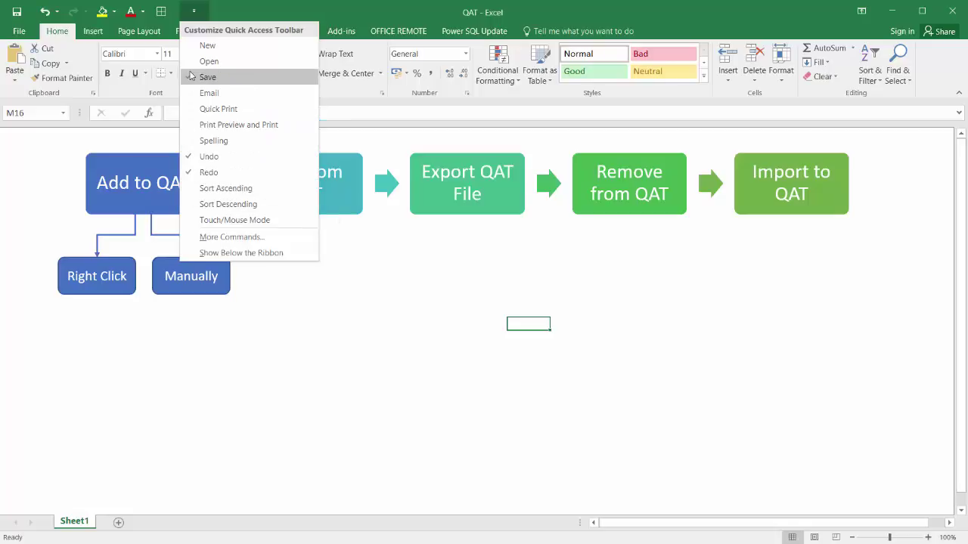
{"action": "left_click", "coordinate": [240, 237]}
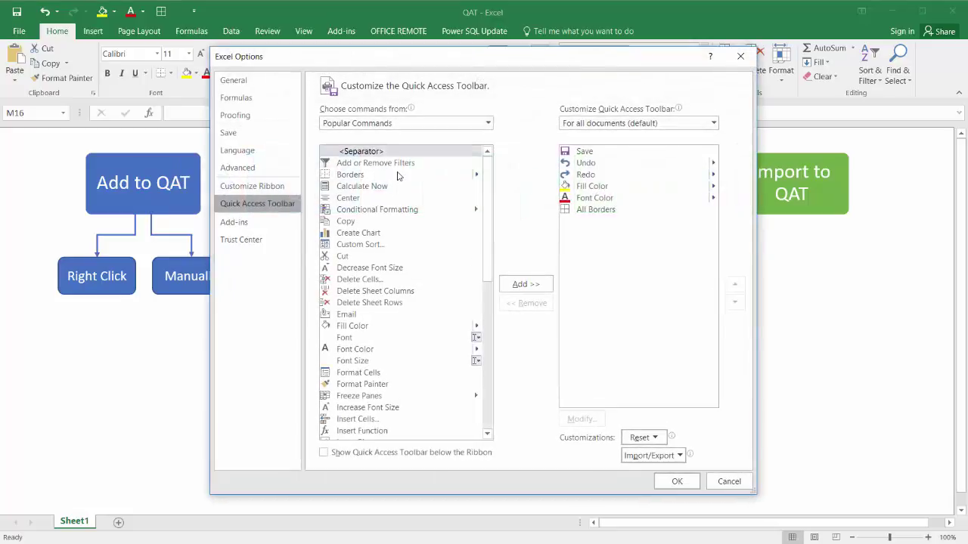
{"action": "left_click", "coordinate": [457, 124]}
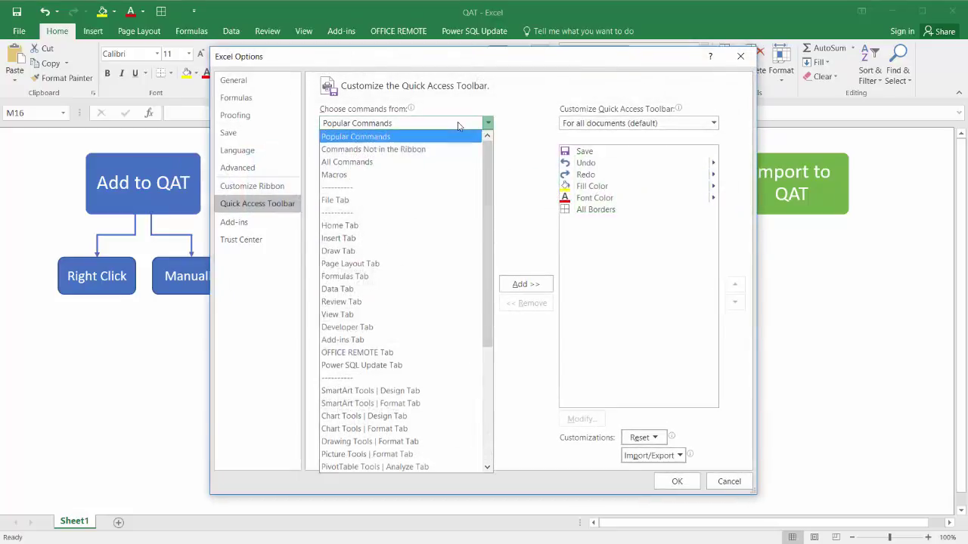
{"action": "left_click", "coordinate": [406, 162]}
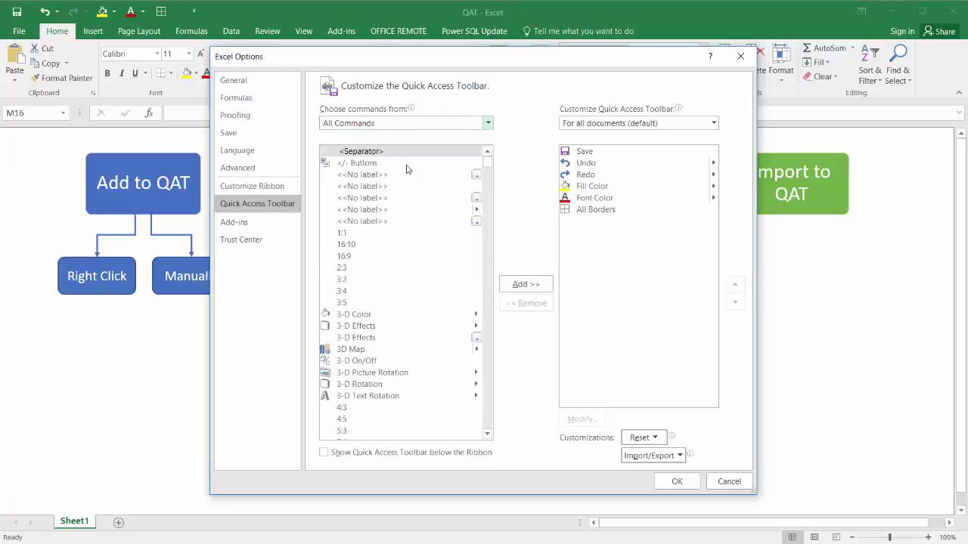
Step: Browse the All Commands list down to the commands starting with P
{"action": "left_click", "coordinate": [403, 293]}
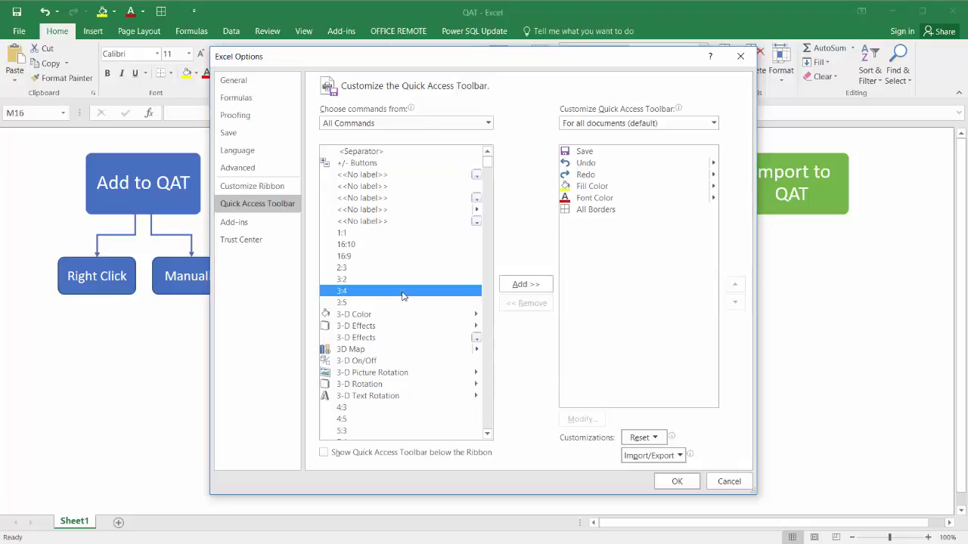
{"action": "key", "text": "p"}
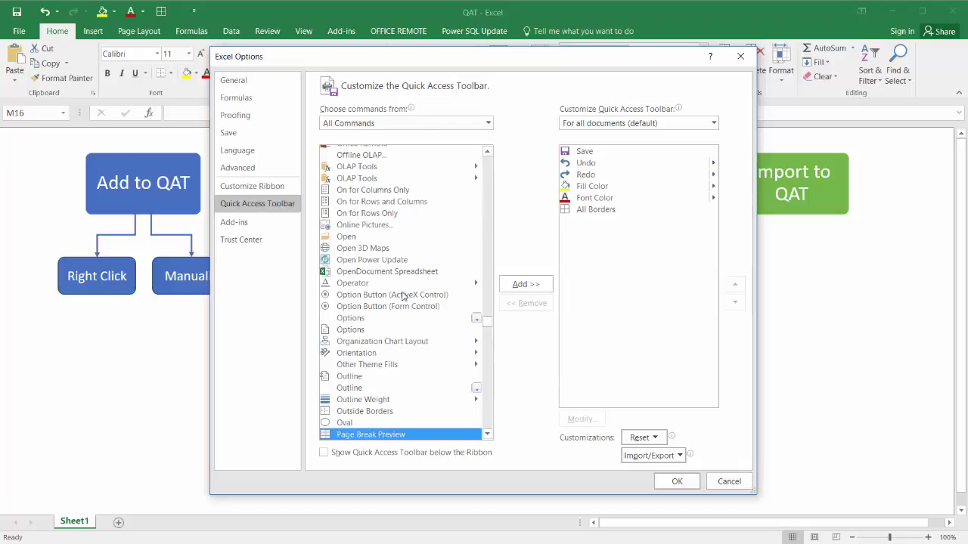
{"action": "scroll", "coordinate": [459, 360], "scroll_direction": "down", "scroll_amount": 1}
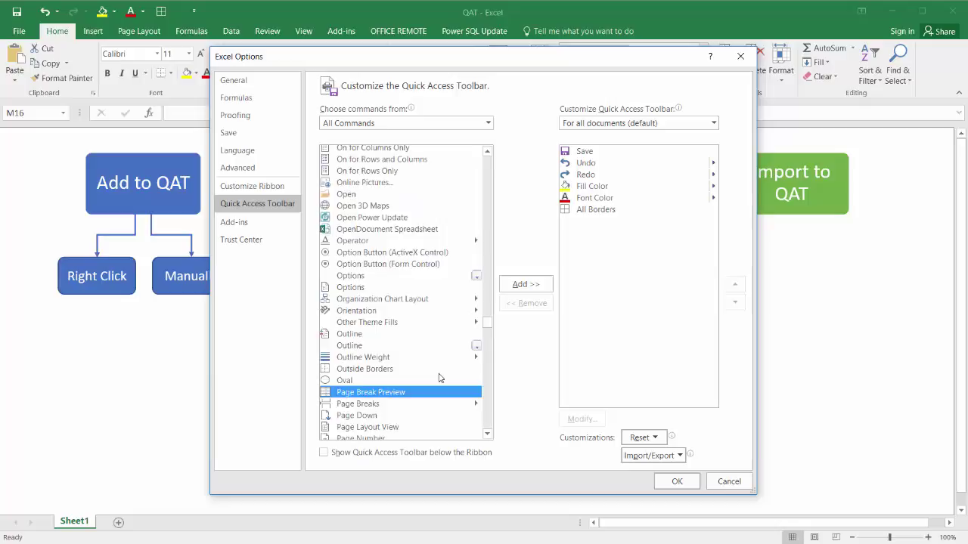
{"action": "scroll", "coordinate": [443, 380], "scroll_direction": "down", "scroll_amount": 3}
{"action": "scroll", "coordinate": [441, 378], "scroll_direction": "down", "scroll_amount": 1}
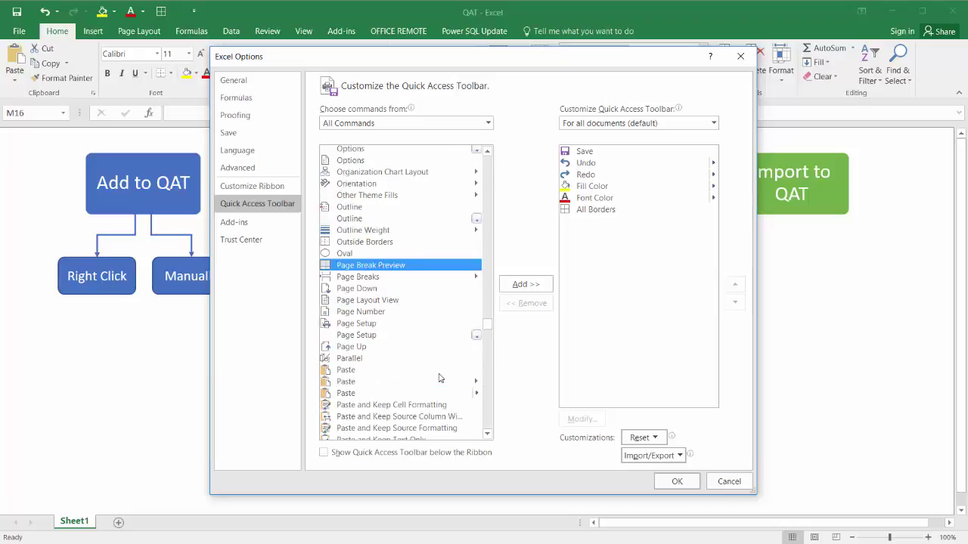
{"action": "scroll", "coordinate": [441, 378], "scroll_direction": "down", "scroll_amount": 1}
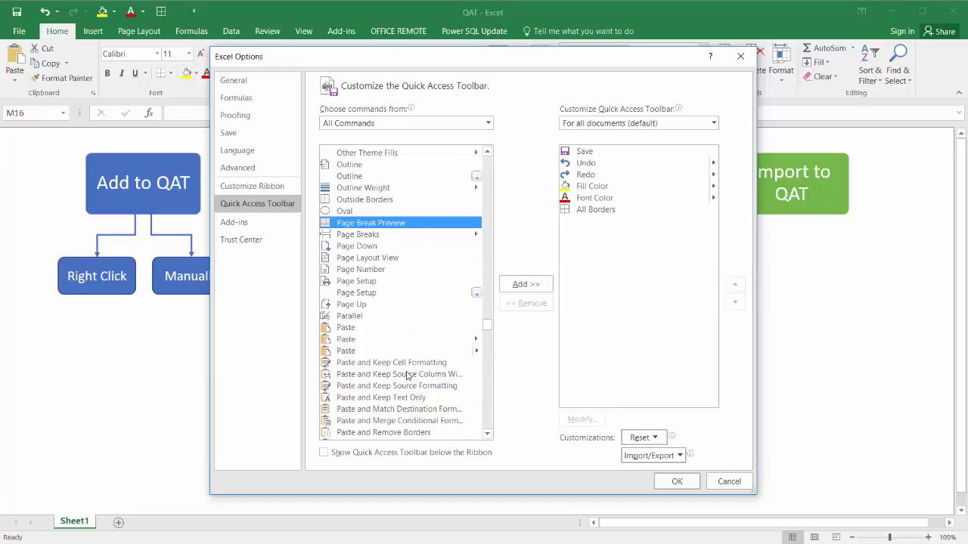
{"action": "scroll", "coordinate": [409, 375], "scroll_direction": "down", "scroll_amount": 1}
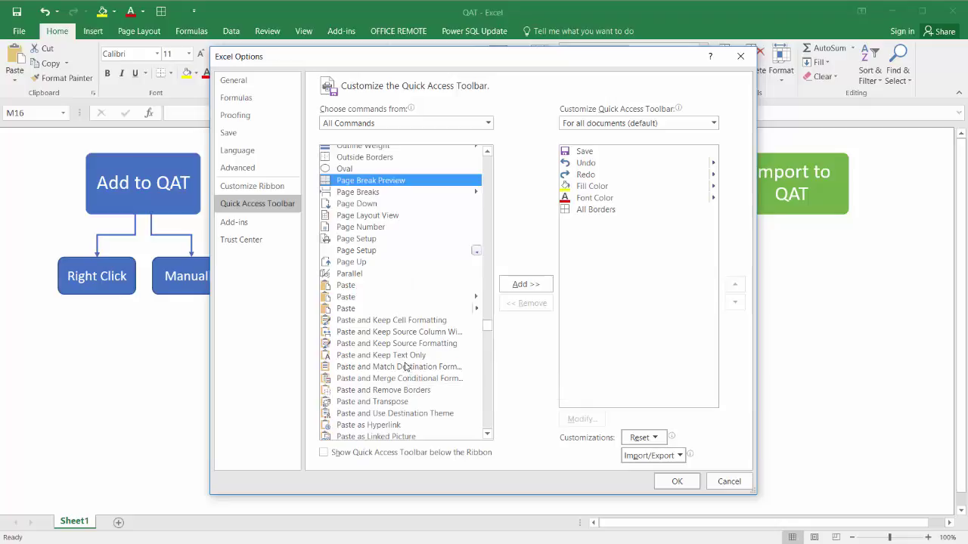
Step: Add Paste and Keep Text Only, Paste Values, and Paste Values and Number Formatting
{"action": "left_click", "coordinate": [408, 356]}
{"action": "left_click", "coordinate": [520, 285]}
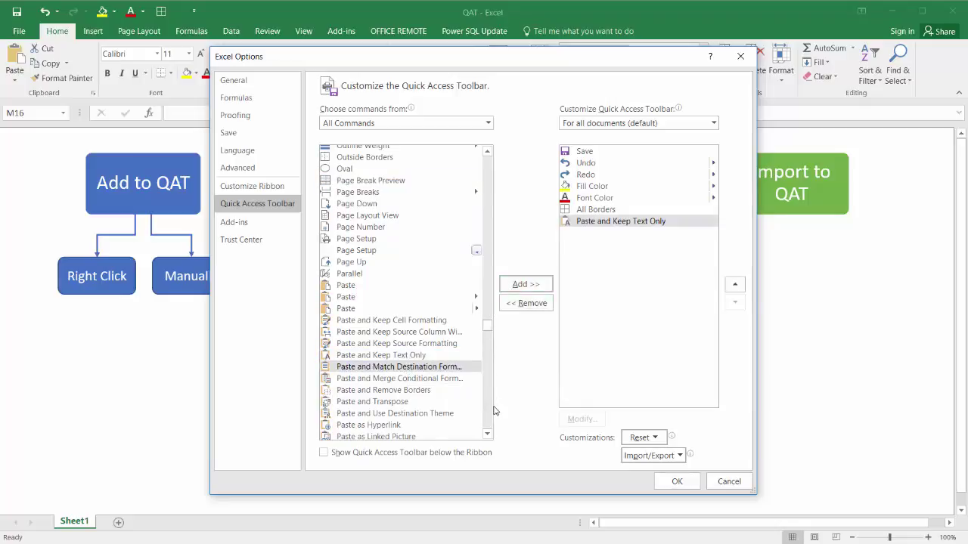
{"action": "left_click", "coordinate": [488, 433]}
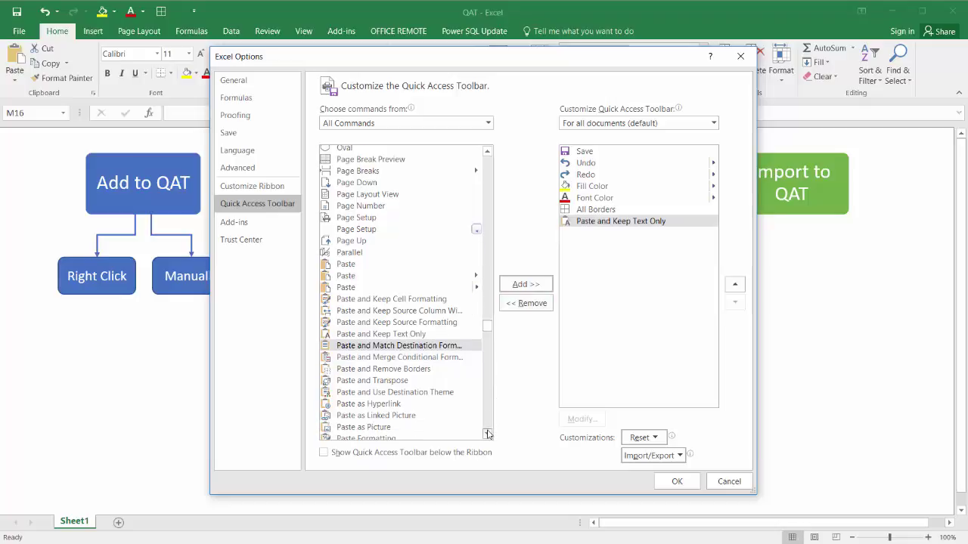
{"action": "left_click_drag", "start_coordinate": [487, 434], "coordinate": [484, 430]}
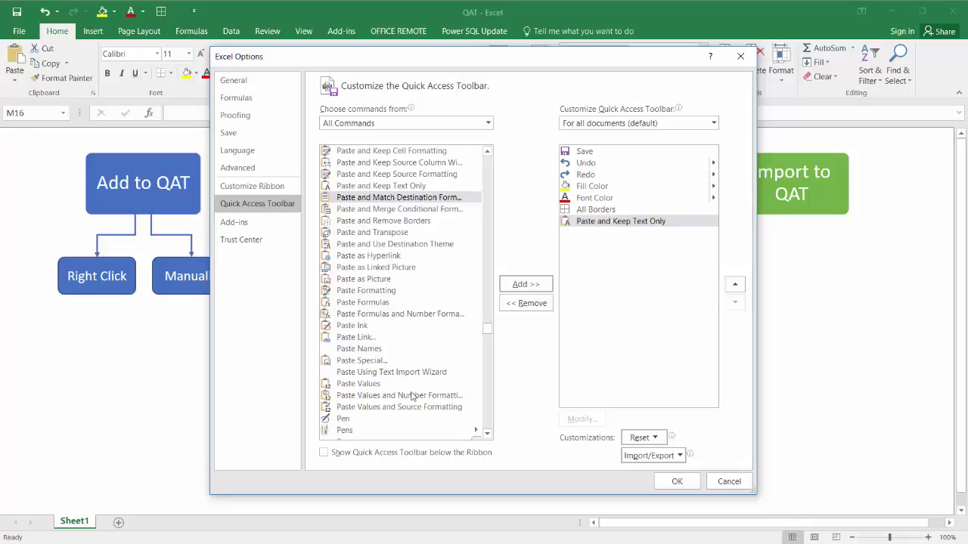
{"action": "left_click", "coordinate": [378, 386]}
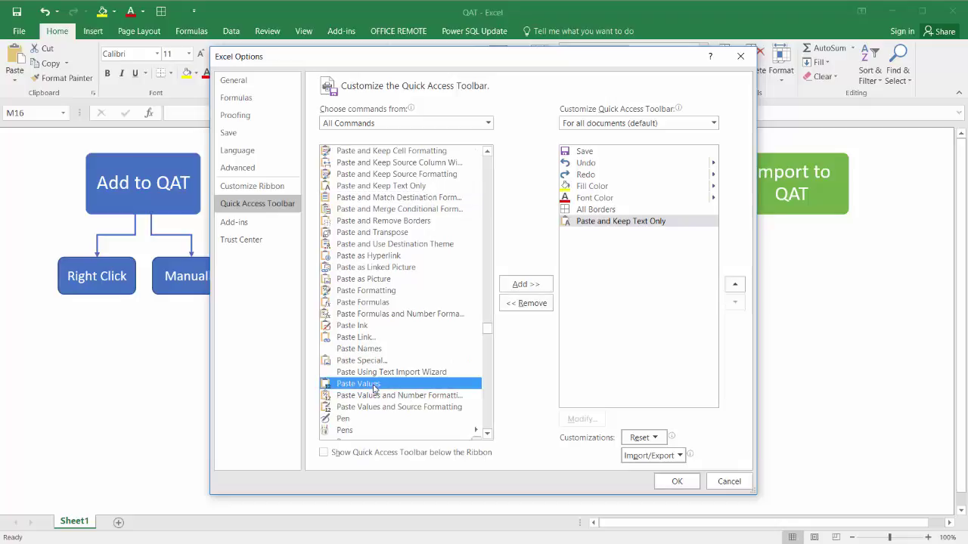
{"action": "left_click", "coordinate": [526, 287]}
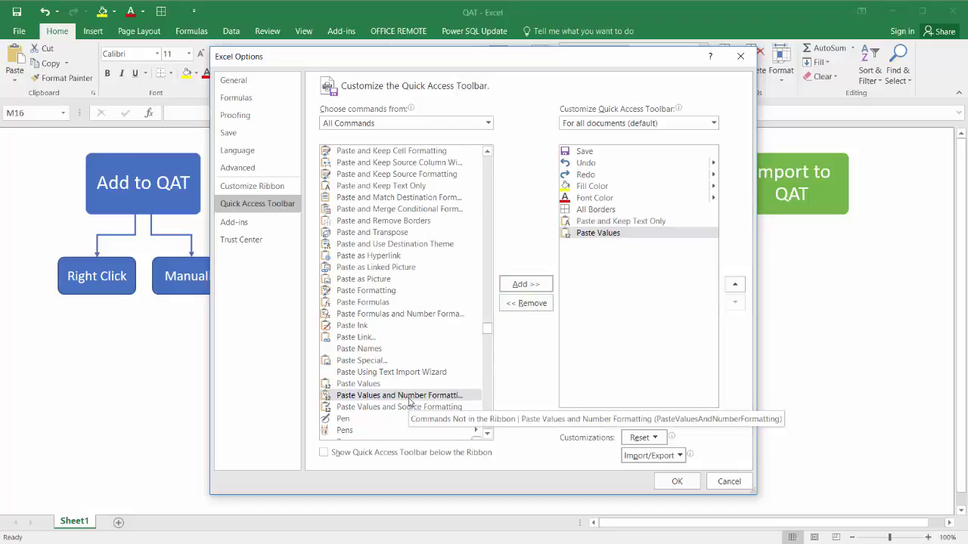
{"action": "left_click", "coordinate": [409, 398]}
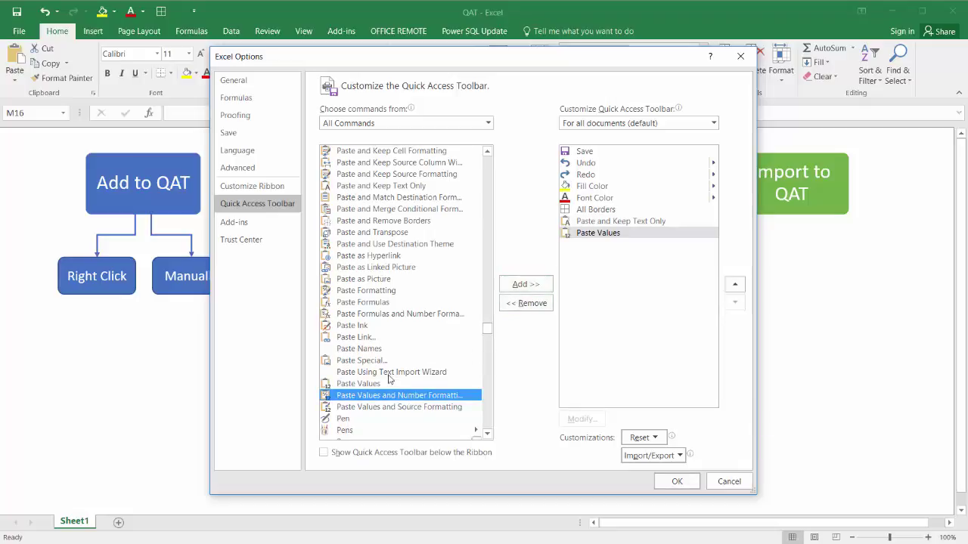
{"action": "left_click", "coordinate": [527, 284]}
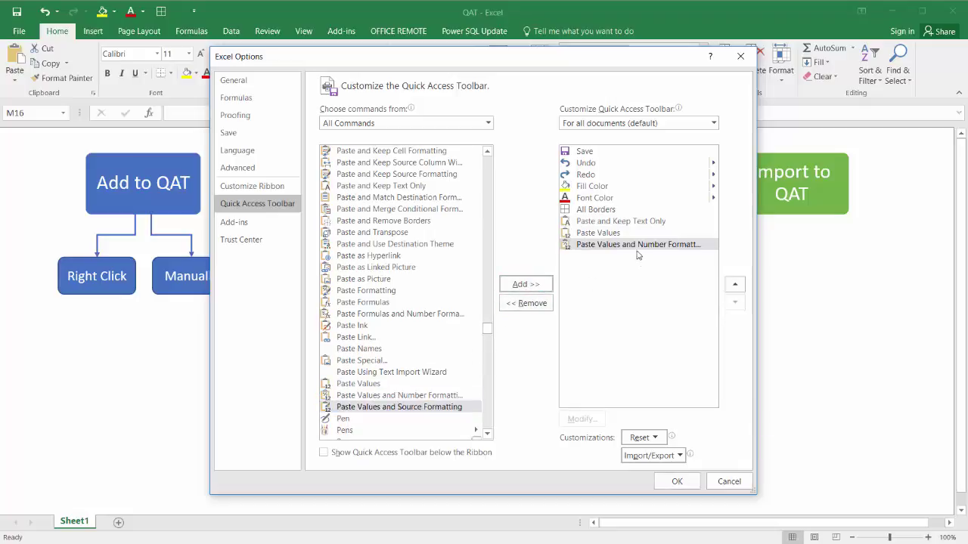
Step: Move Fill Color, then Font Color, to the bottom of the toolbar list
{"action": "left_click", "coordinate": [605, 186]}
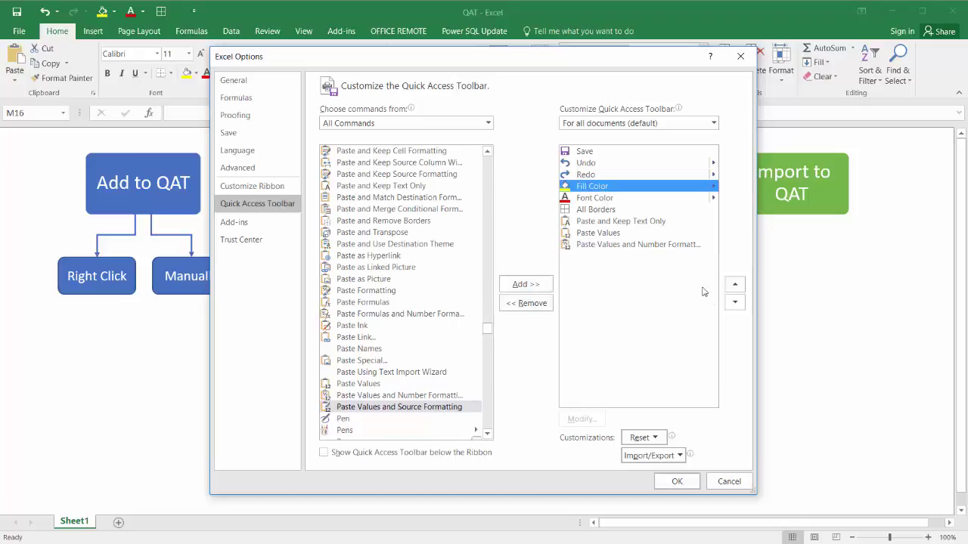
{"action": "left_click", "coordinate": [735, 304]}
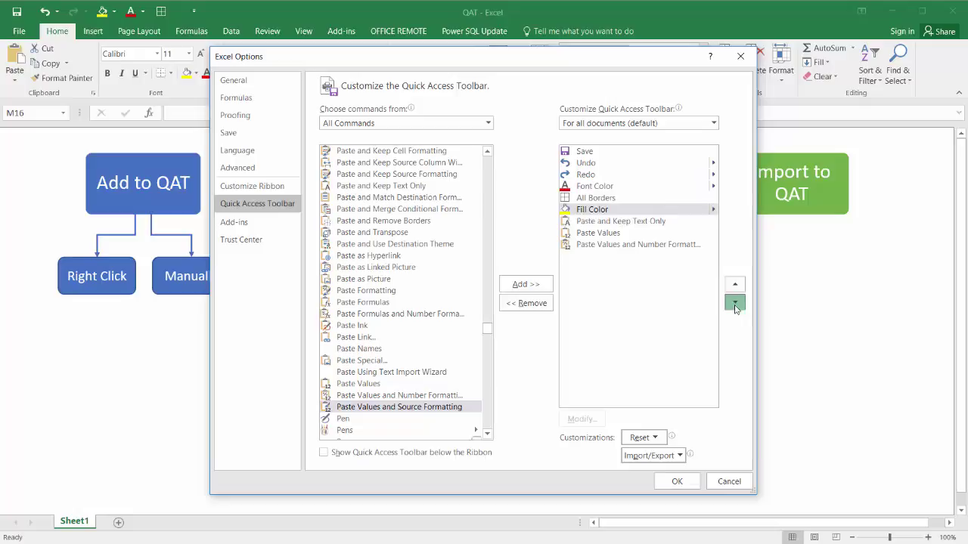
{"action": "left_click", "coordinate": [735, 304]}
{"action": "left_click", "coordinate": [735, 304]}
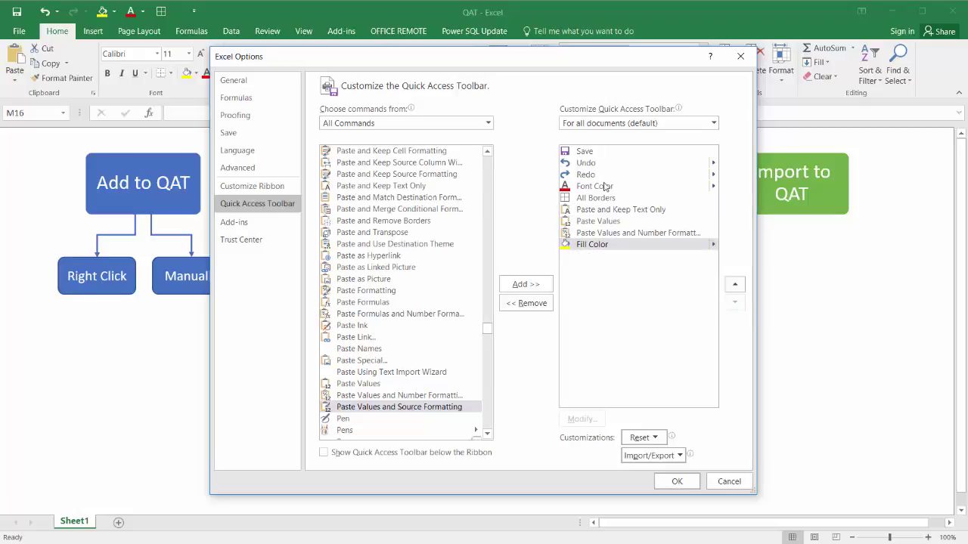
{"action": "left_click", "coordinate": [605, 186]}
{"action": "left_click", "coordinate": [735, 284]}
{"action": "left_click", "coordinate": [735, 284]}
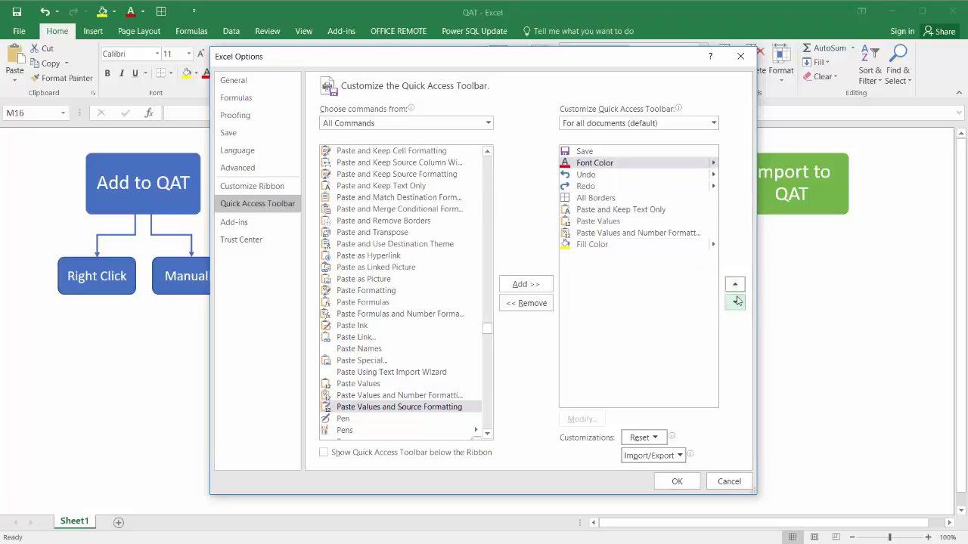
{"action": "left_click", "coordinate": [734, 304]}
{"action": "left_click", "coordinate": [735, 304]}
{"action": "left_click", "coordinate": [735, 304]}
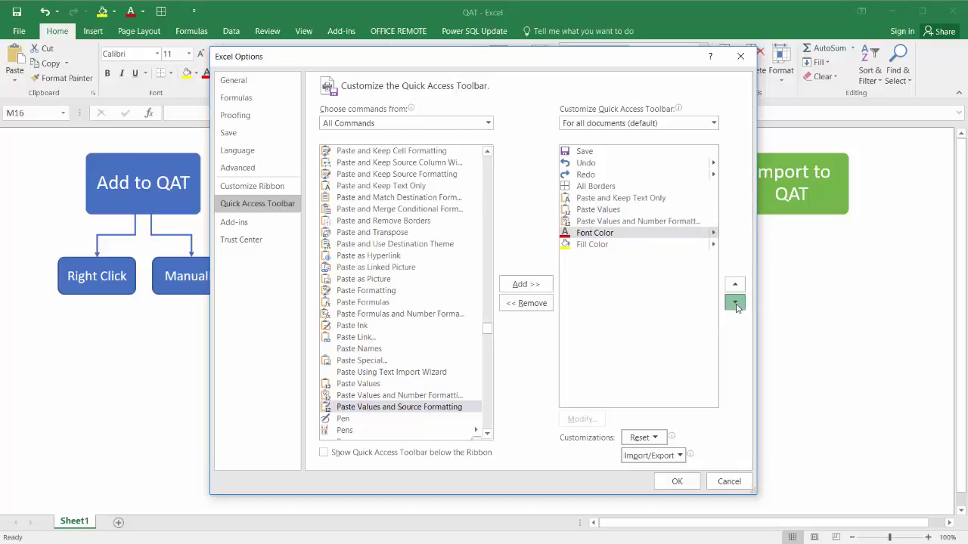
{"action": "left_click", "coordinate": [734, 304]}
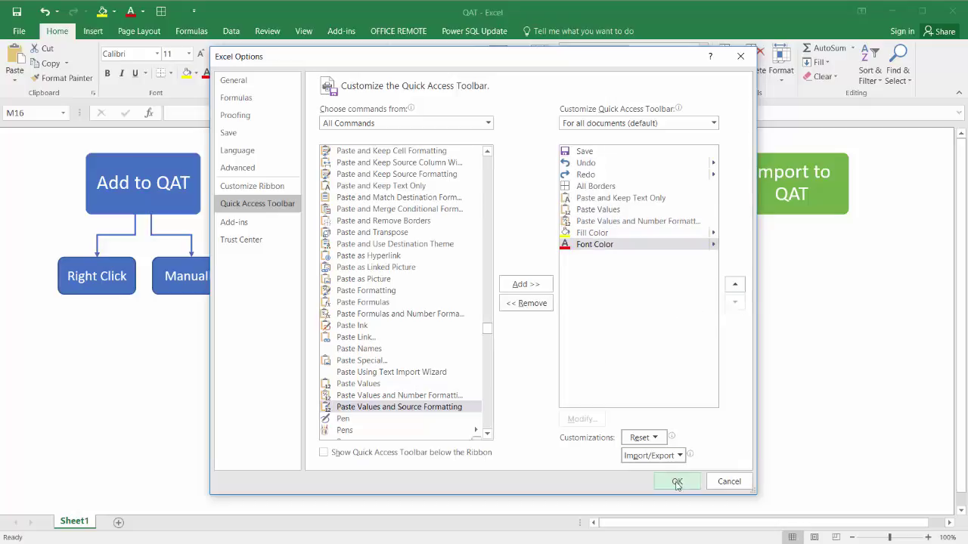
Step: Apply the new toolbar order with OK and select cell H11
{"action": "left_click", "coordinate": [676, 482]}
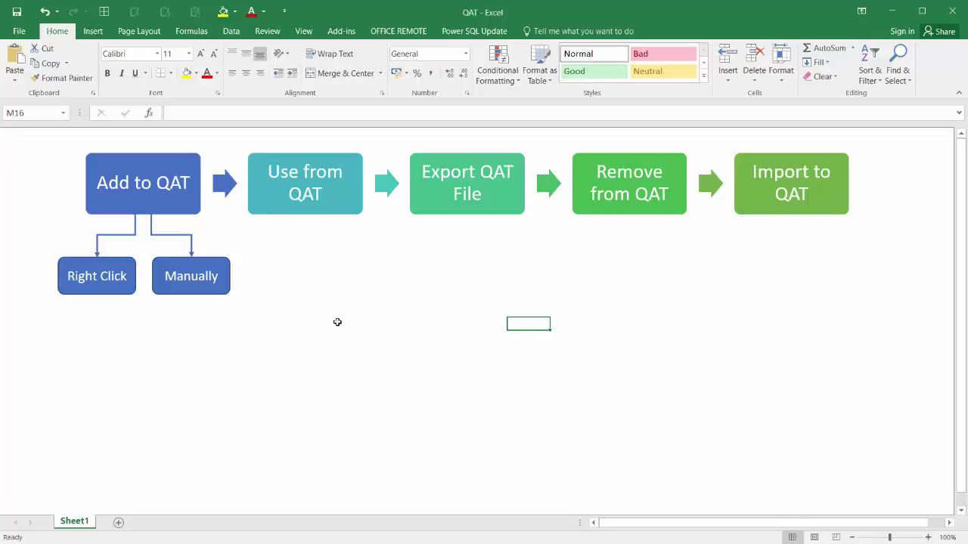
{"action": "left_click", "coordinate": [332, 265]}
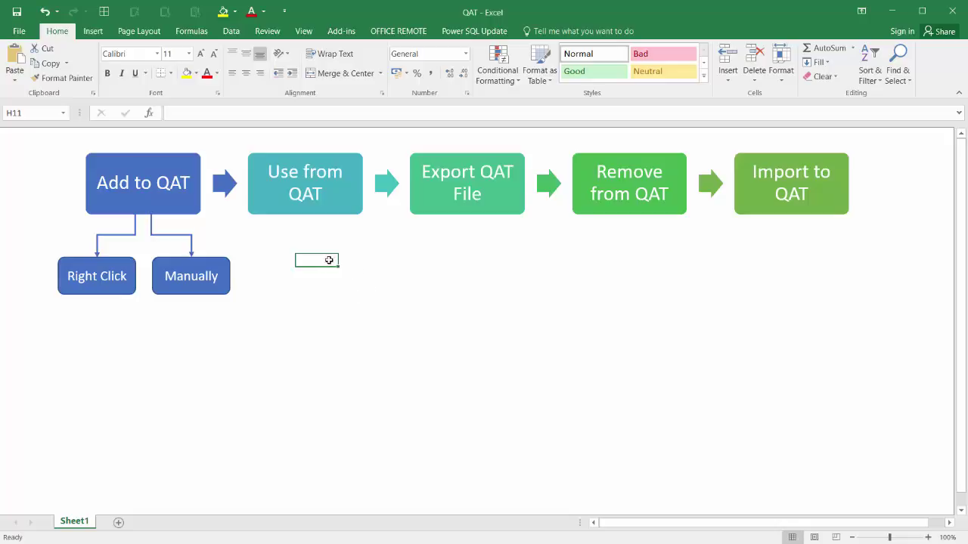
Step: Give range H11:L18 all borders and yellow fill using the Quick Access Toolbar
{"action": "left_click_drag", "start_coordinate": [329, 260], "coordinate": [475, 343]}
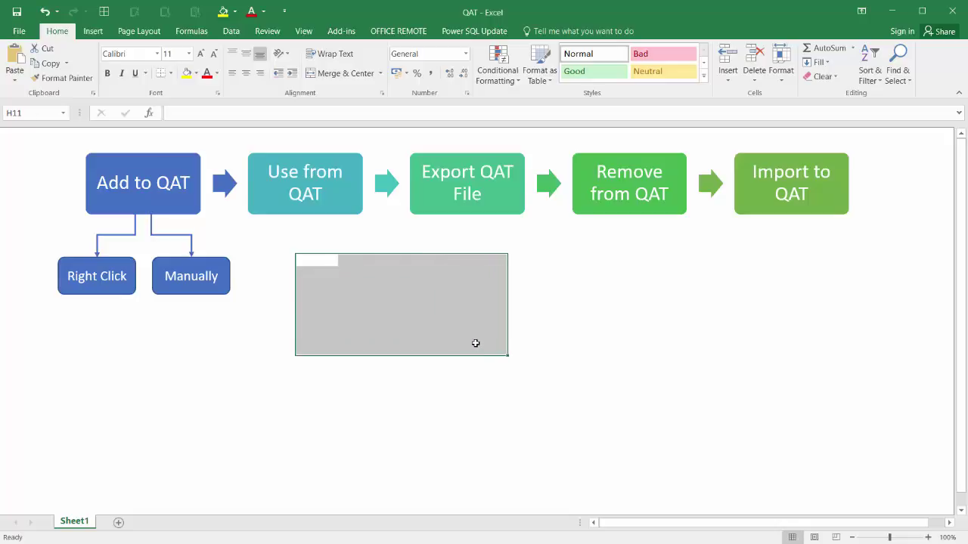
{"action": "key", "text": "alt"}
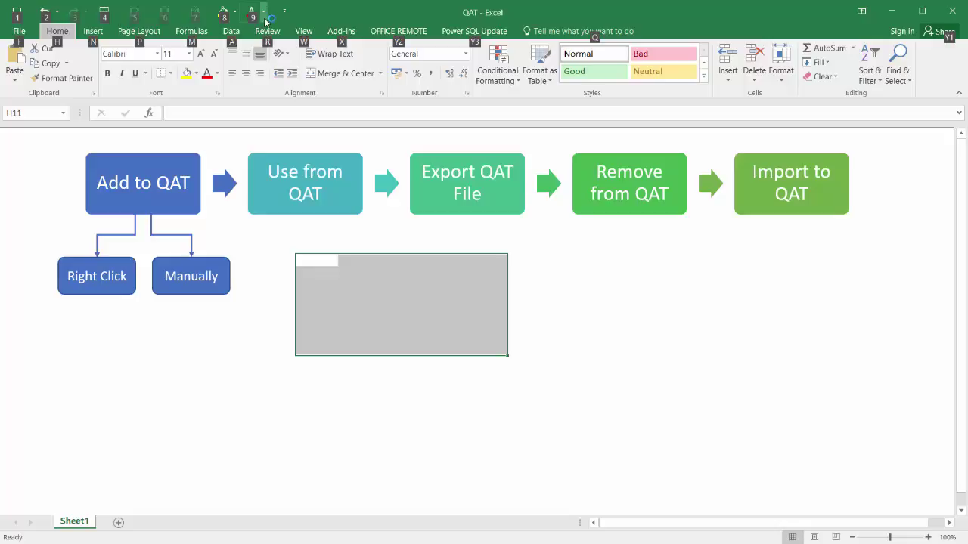
{"action": "left_click", "coordinate": [116, 13]}
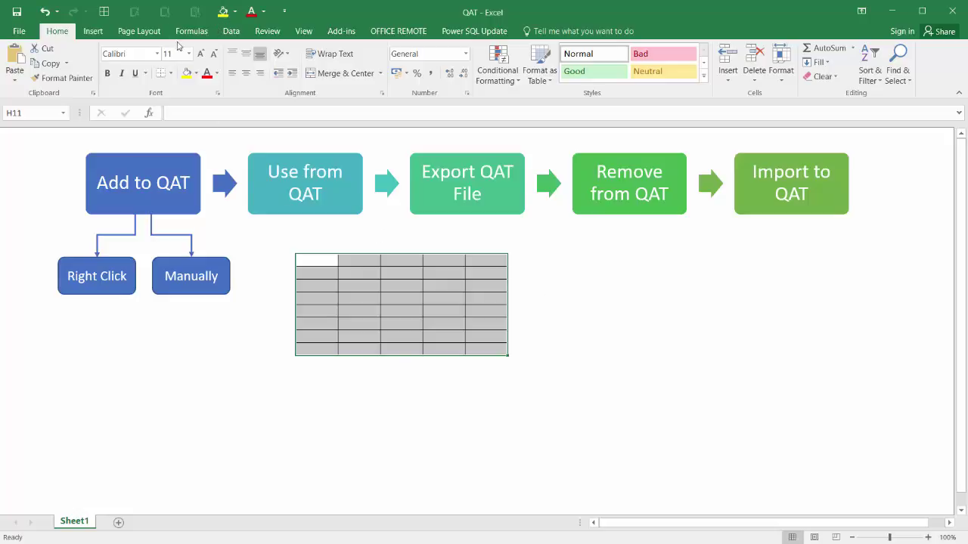
{"action": "left_click", "coordinate": [223, 12]}
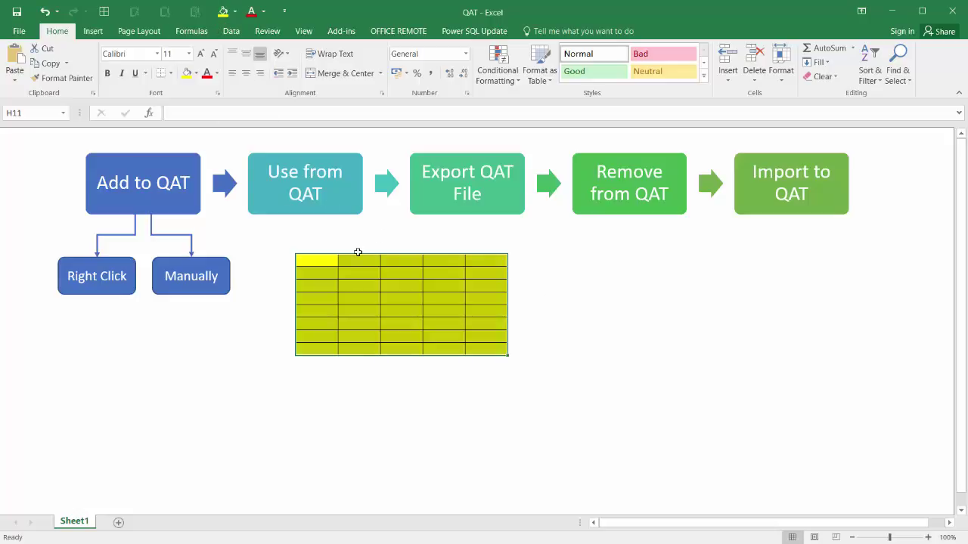
{"action": "left_click", "coordinate": [418, 388]}
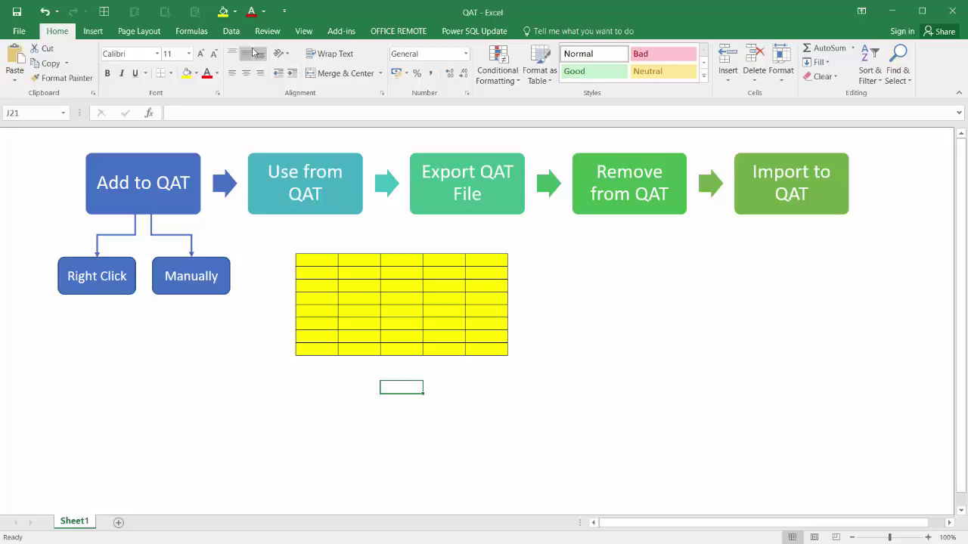
Step: Export all customizations as 'Excel Customizations' to the Desktop and close Options
{"action": "left_click", "coordinate": [285, 13]}
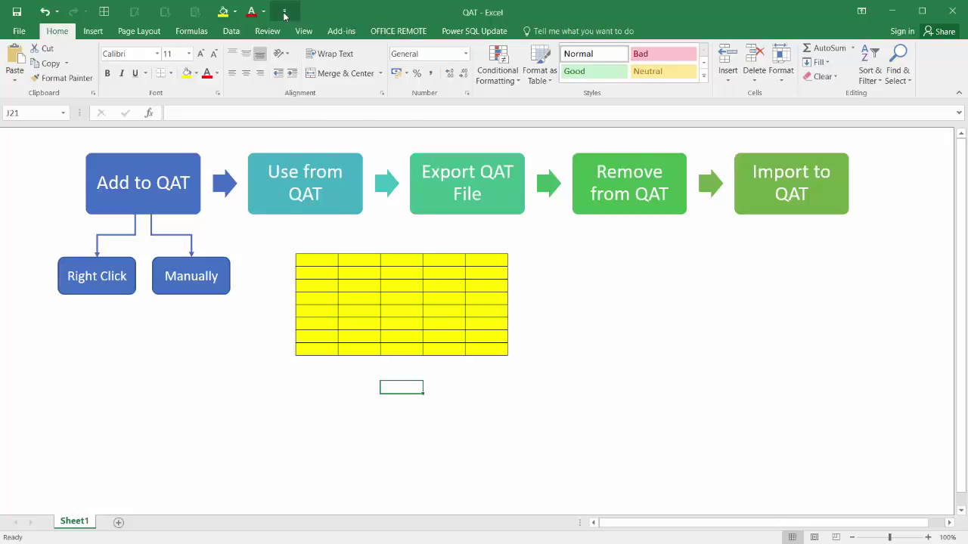
{"action": "left_click", "coordinate": [338, 237]}
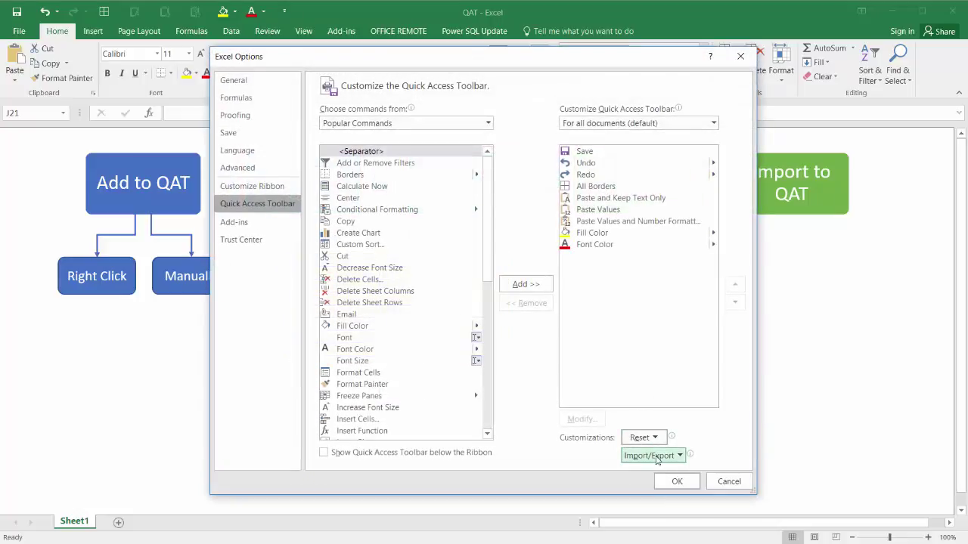
{"action": "left_click", "coordinate": [655, 456]}
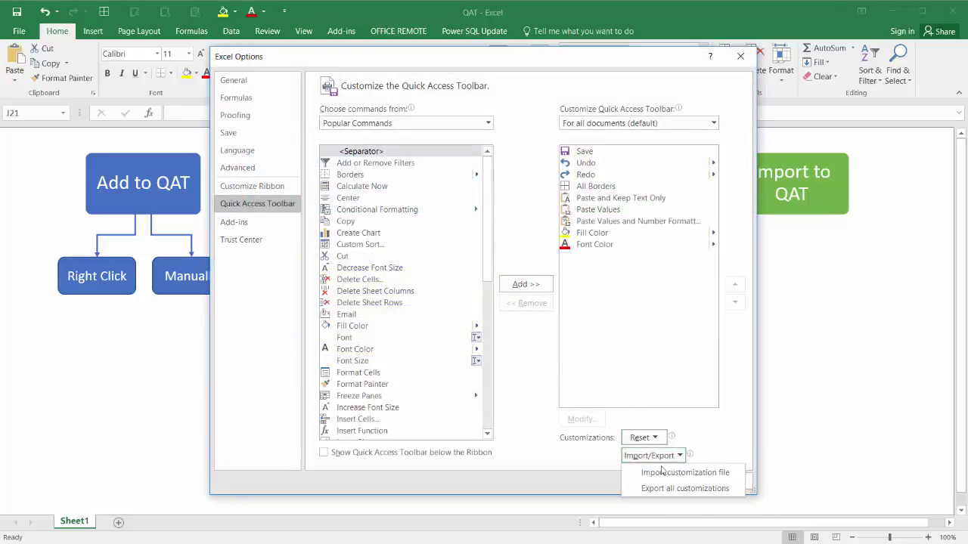
{"action": "left_click", "coordinate": [671, 492]}
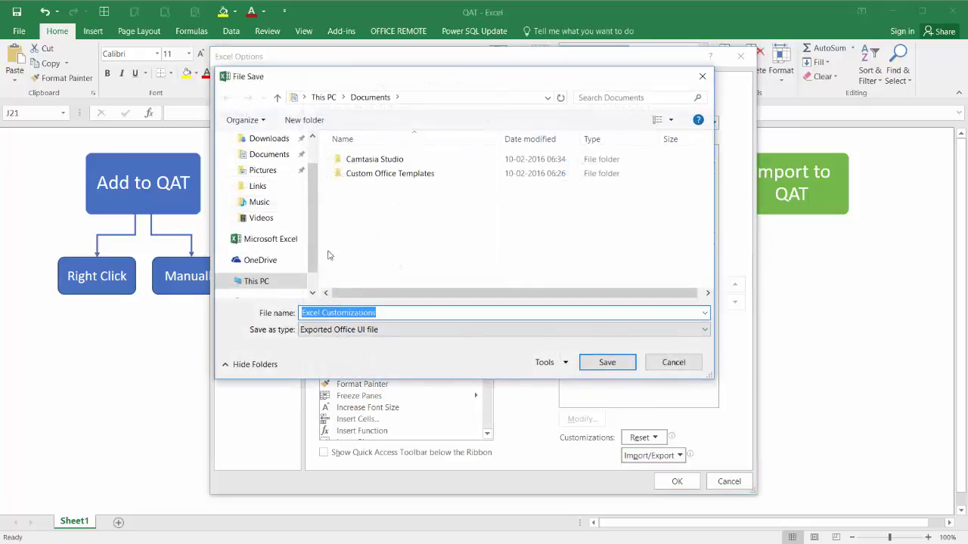
{"action": "scroll", "coordinate": [314, 156], "scroll_direction": "up", "scroll_amount": 2}
{"action": "left_click", "coordinate": [264, 159]}
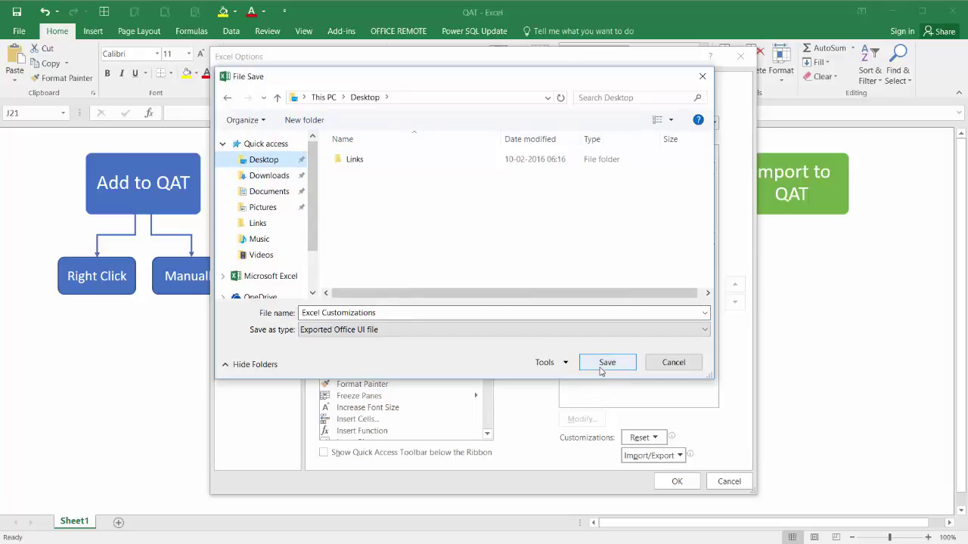
{"action": "left_click", "coordinate": [601, 363]}
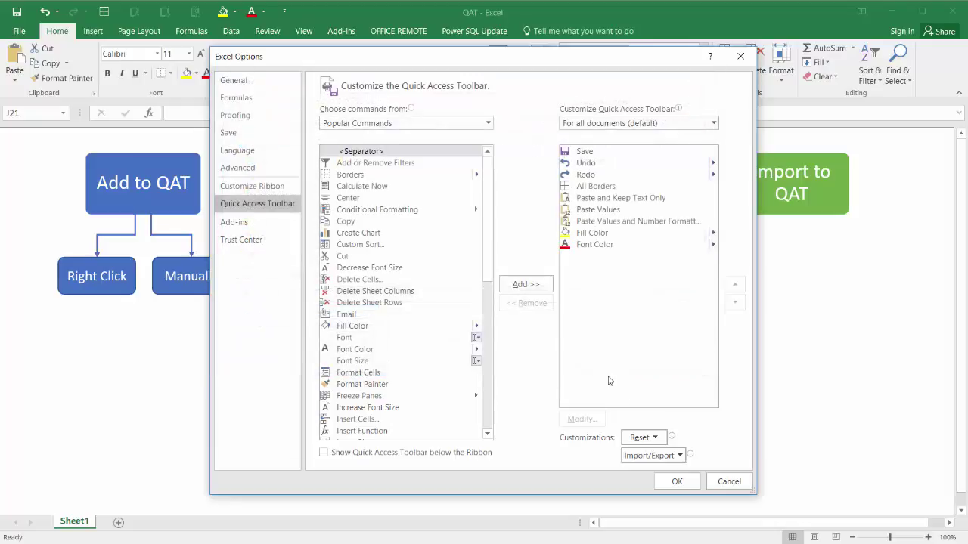
{"action": "left_click", "coordinate": [685, 489]}
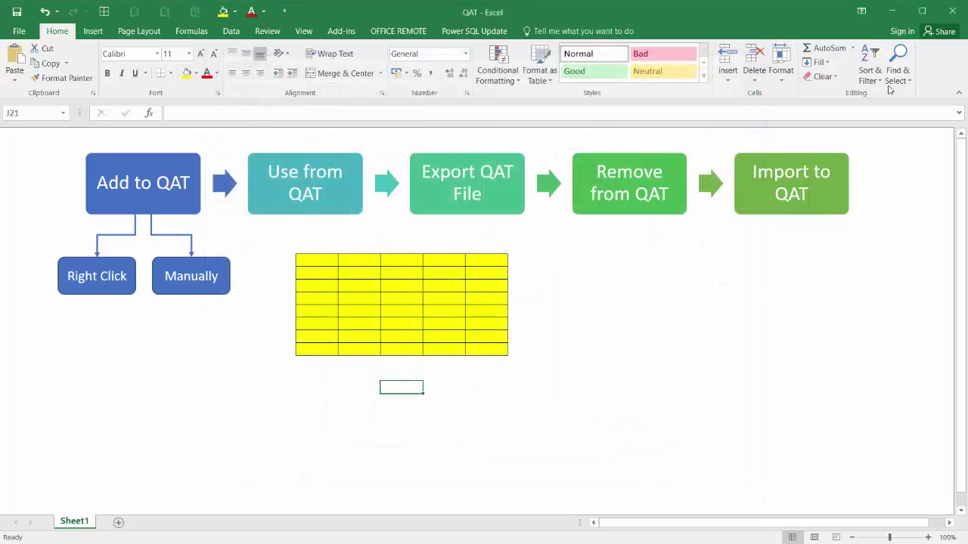
Step: Minimize Excel to view the desktop, then Alt+Tab back to the QAT workbook
{"action": "left_click", "coordinate": [891, 15]}
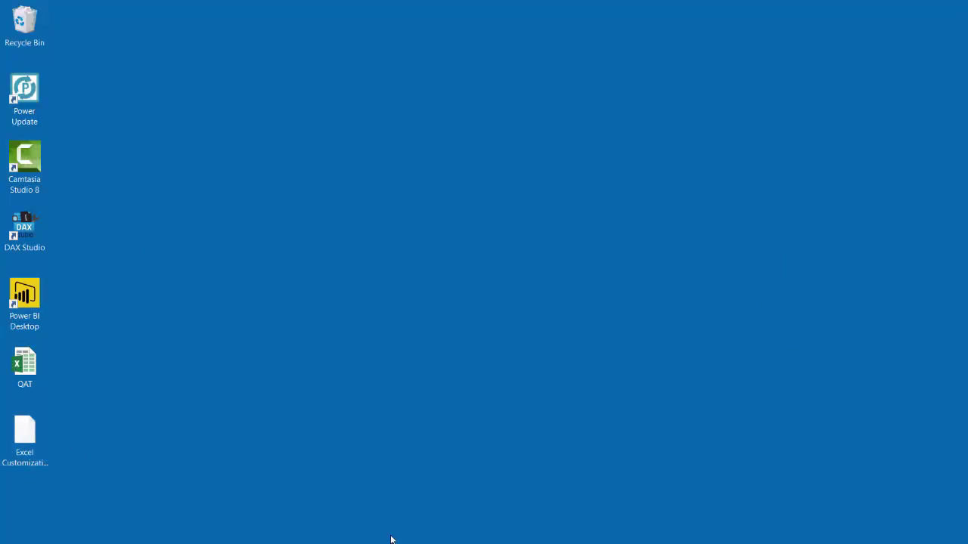
{"action": "key", "text": "alt+Tab"}
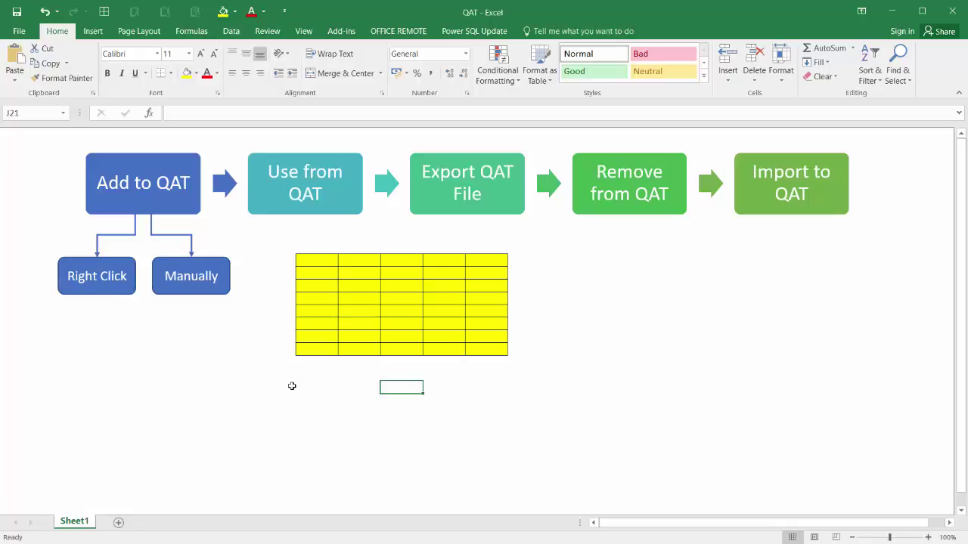
Step: Remove Font Color and Fill Color from the Quick Access Toolbar
{"action": "left_click", "coordinate": [283, 13]}
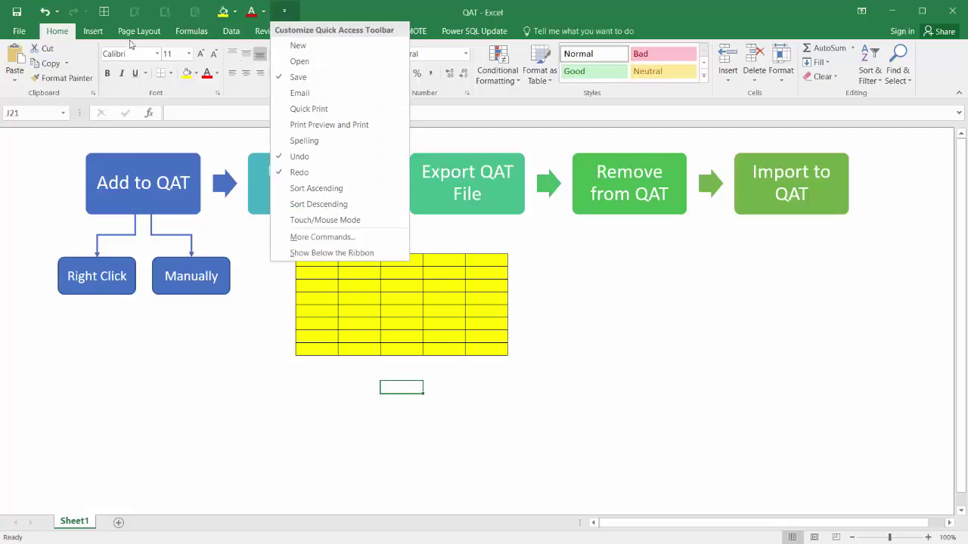
{"action": "right_click", "coordinate": [255, 14]}
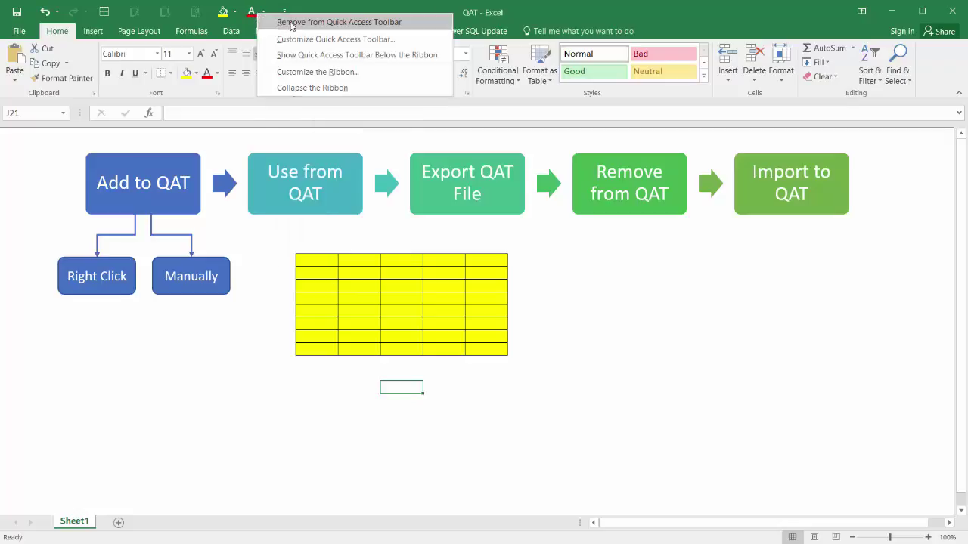
{"action": "left_click", "coordinate": [291, 23]}
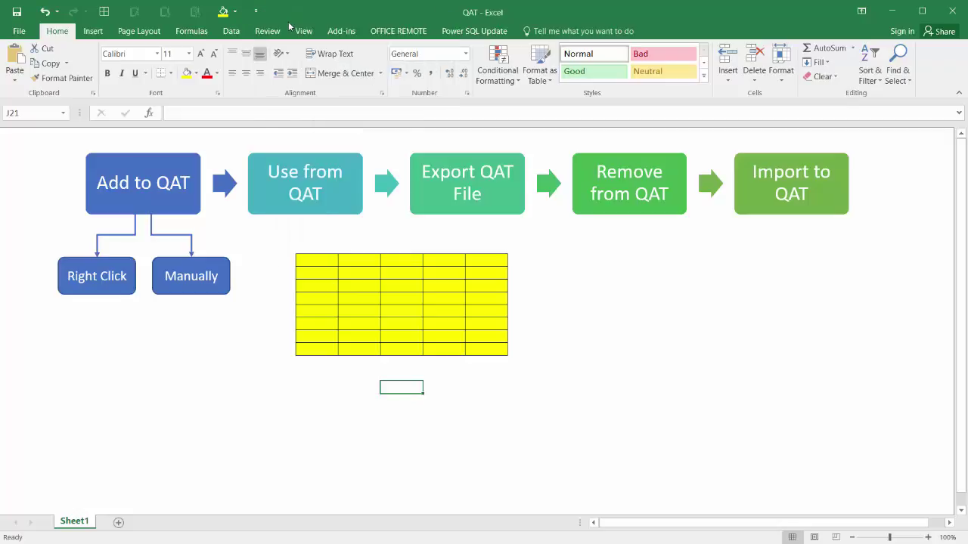
{"action": "right_click", "coordinate": [219, 16]}
{"action": "left_click", "coordinate": [249, 23]}
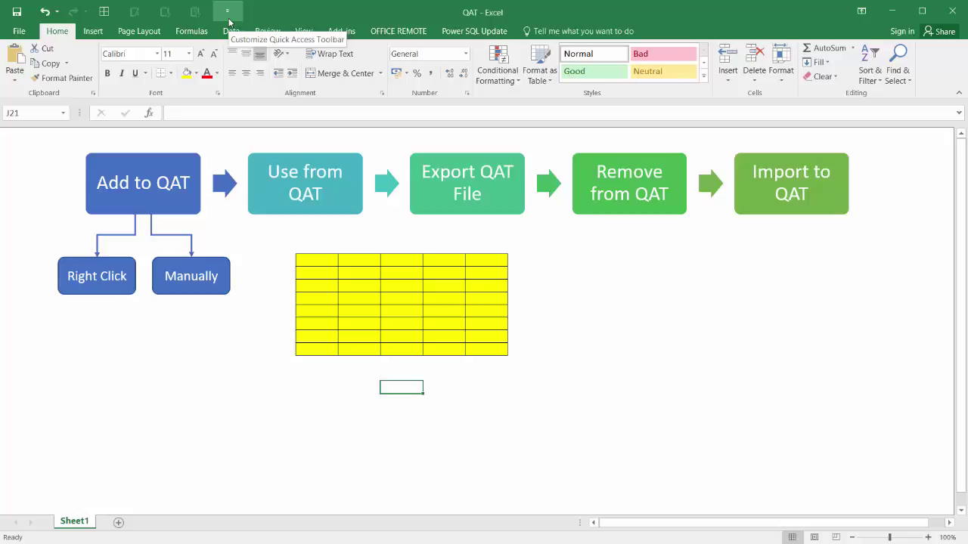
Step: Remove the paste commands and All Borders from the Quick Access Toolbar
{"action": "right_click", "coordinate": [201, 16]}
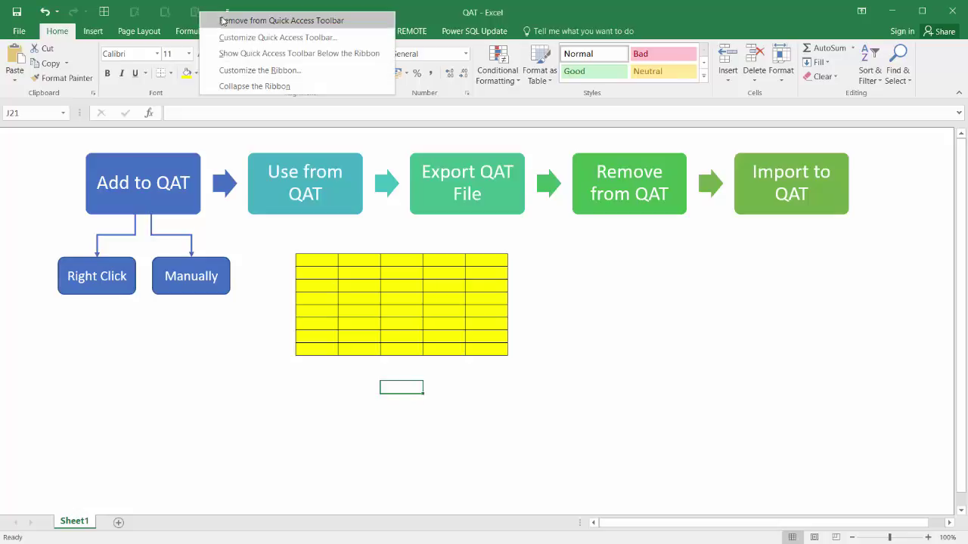
{"action": "left_click", "coordinate": [227, 23]}
{"action": "right_click", "coordinate": [166, 16]}
{"action": "left_click", "coordinate": [185, 23]}
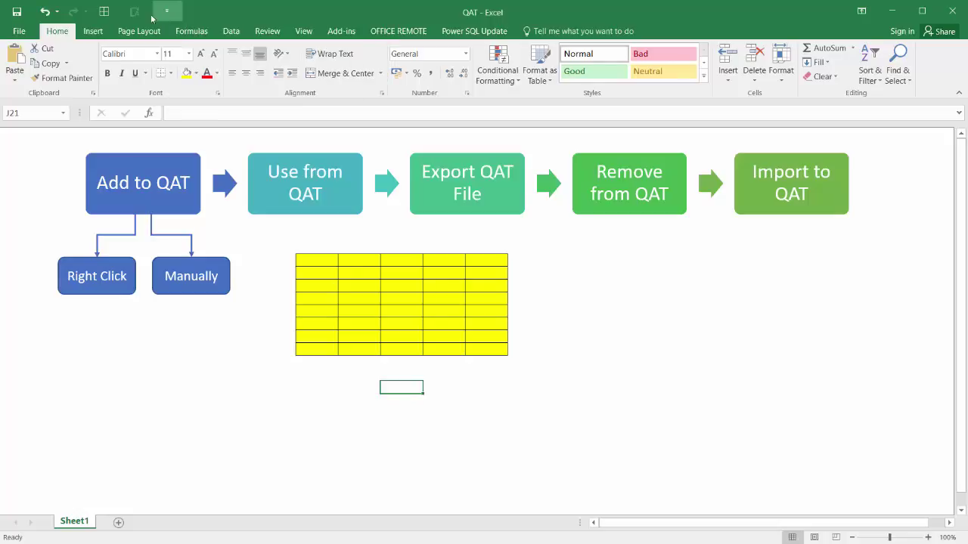
{"action": "right_click", "coordinate": [142, 15]}
{"action": "left_click", "coordinate": [156, 23]}
{"action": "right_click", "coordinate": [106, 13]}
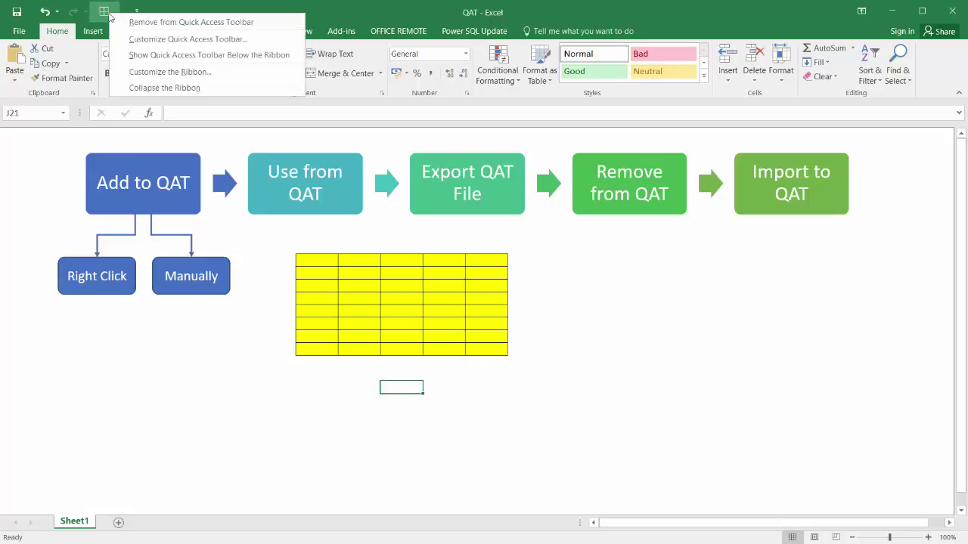
{"action": "left_click", "coordinate": [125, 22]}
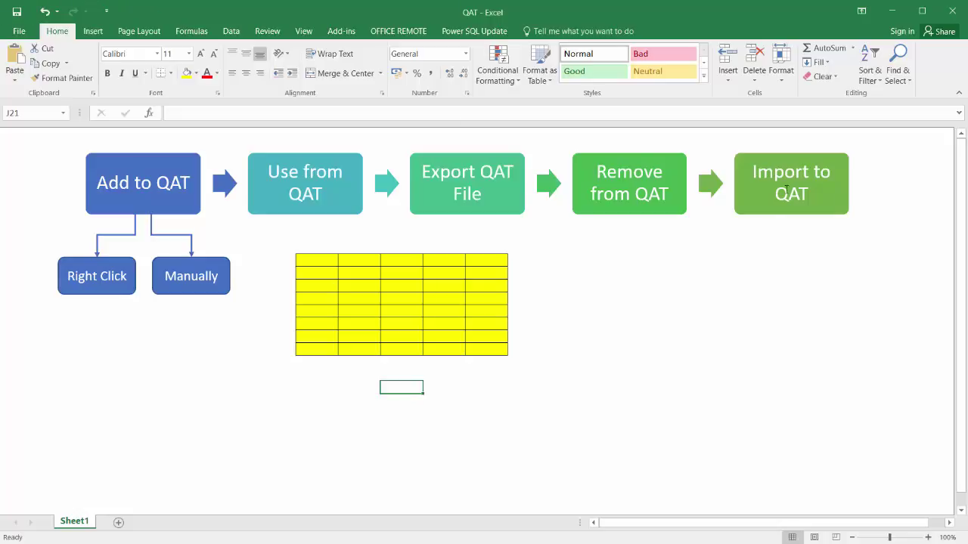
Step: Import Excel Customizations.exportedUI from the Desktop, replacing current customizations, and close Options
{"action": "left_click", "coordinate": [107, 13]}
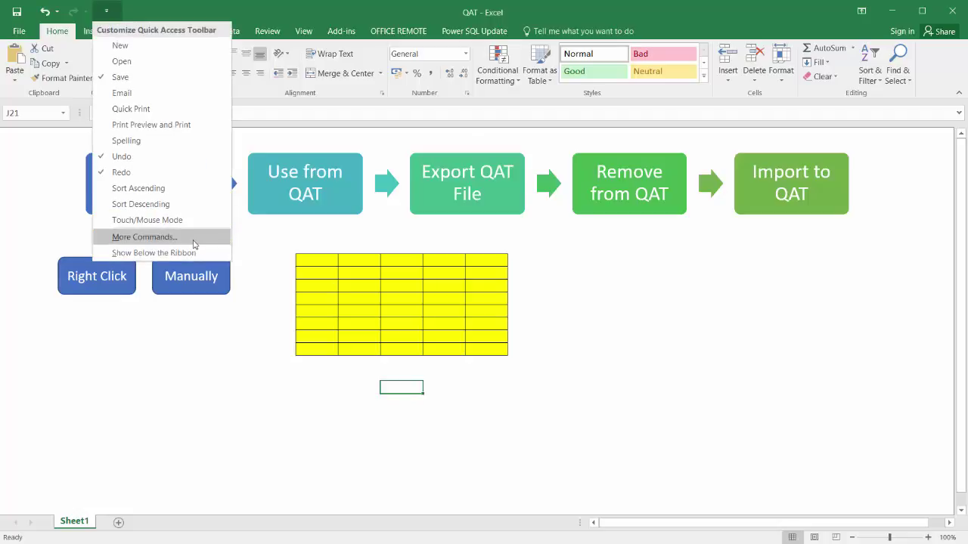
{"action": "left_click", "coordinate": [195, 245]}
{"action": "left_click", "coordinate": [652, 459]}
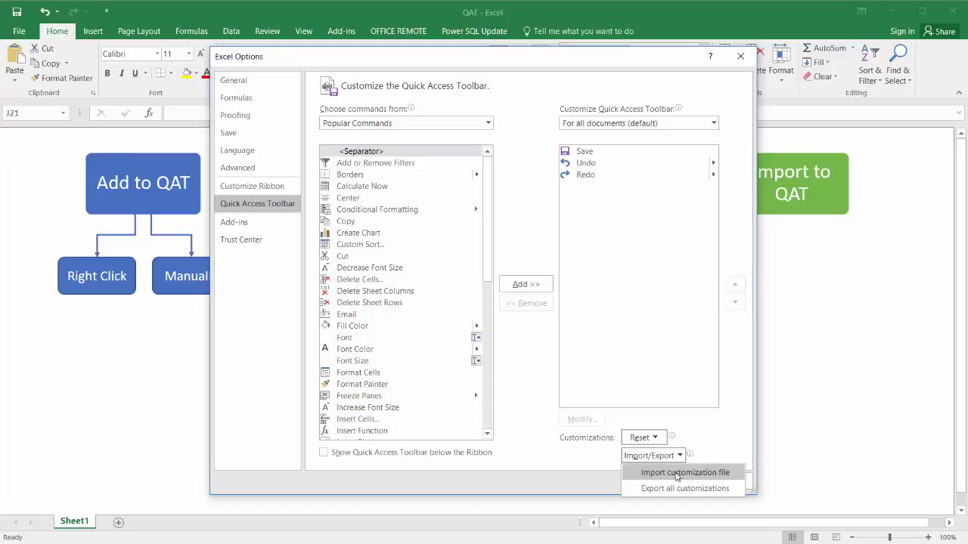
{"action": "left_click", "coordinate": [677, 473]}
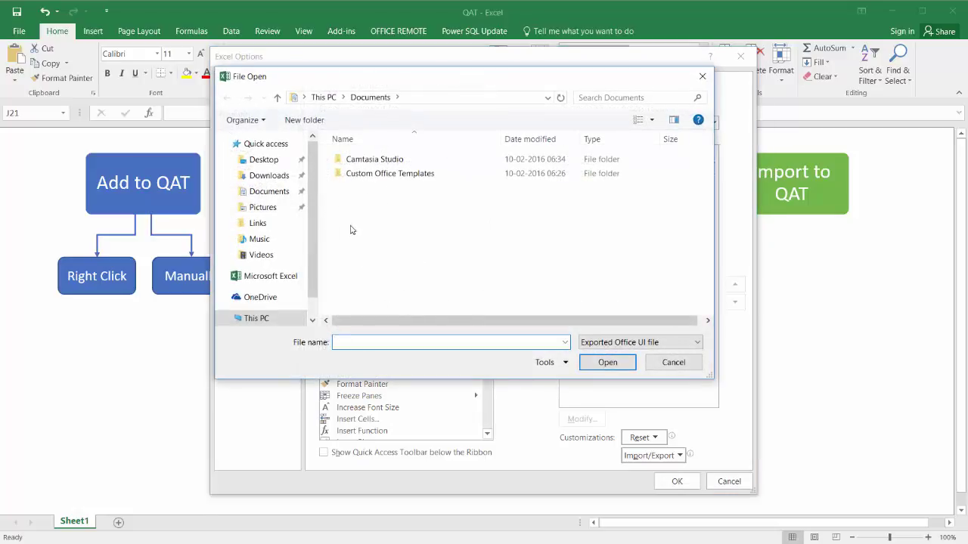
{"action": "left_click", "coordinate": [284, 163]}
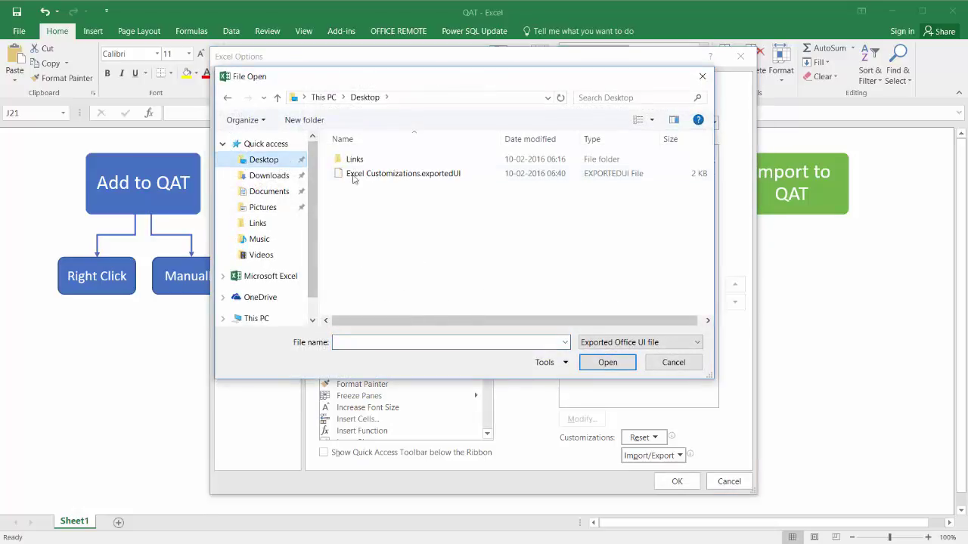
{"action": "left_click", "coordinate": [394, 174]}
{"action": "left_click", "coordinate": [619, 364]}
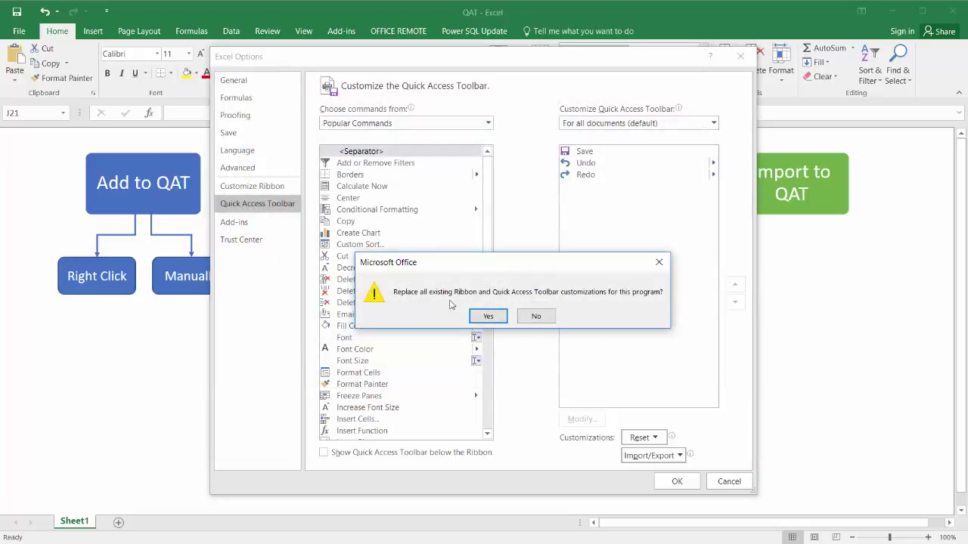
{"action": "left_click", "coordinate": [489, 316]}
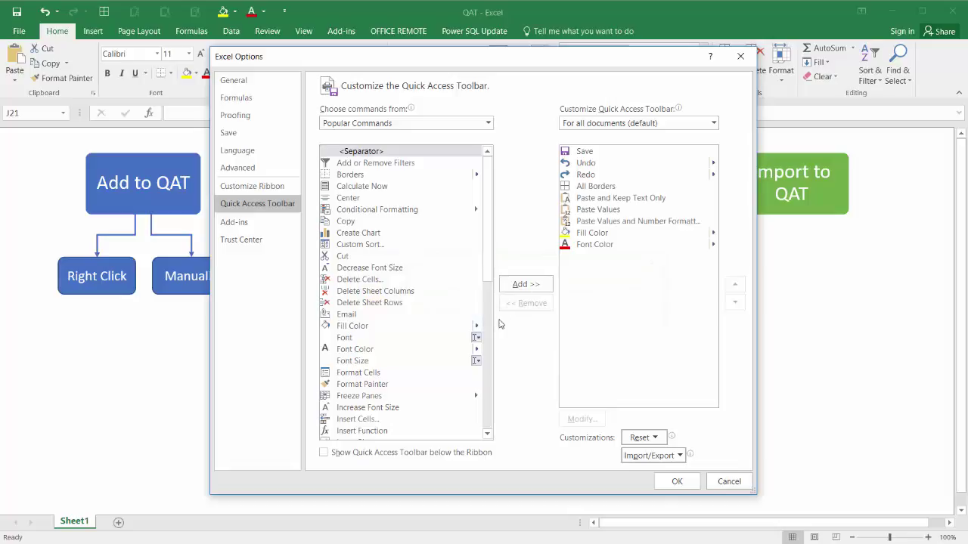
{"action": "left_click", "coordinate": [672, 481]}
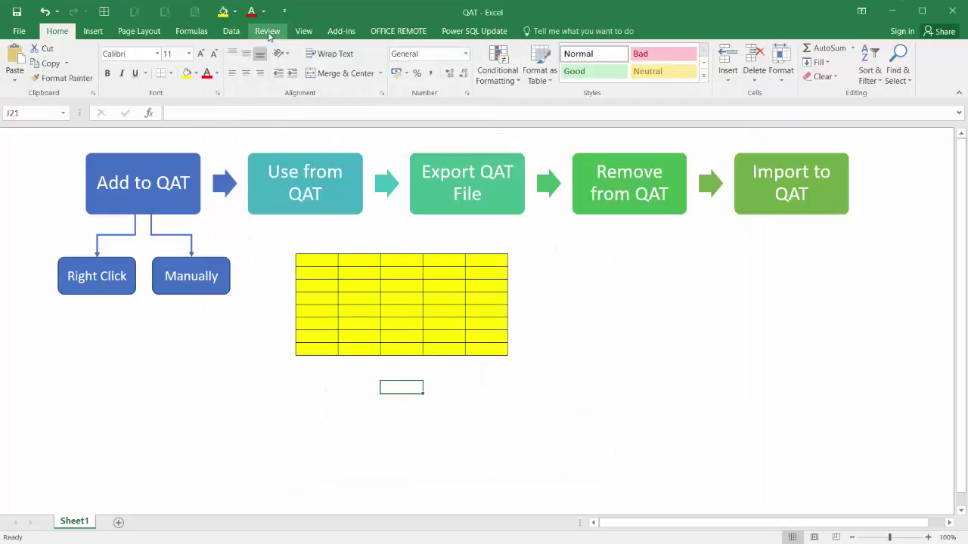
{"action": "left_click", "coordinate": [285, 12]}
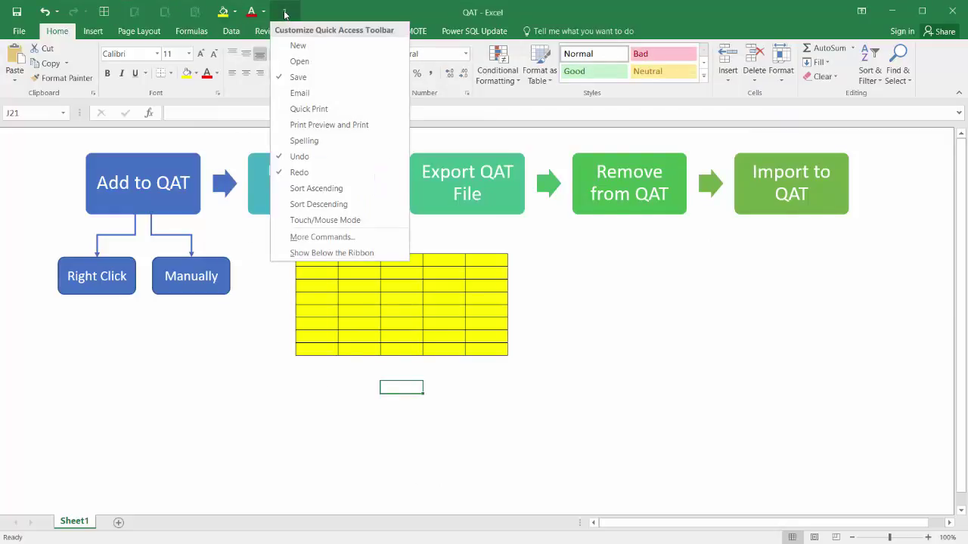
{"action": "left_click", "coordinate": [336, 253]}
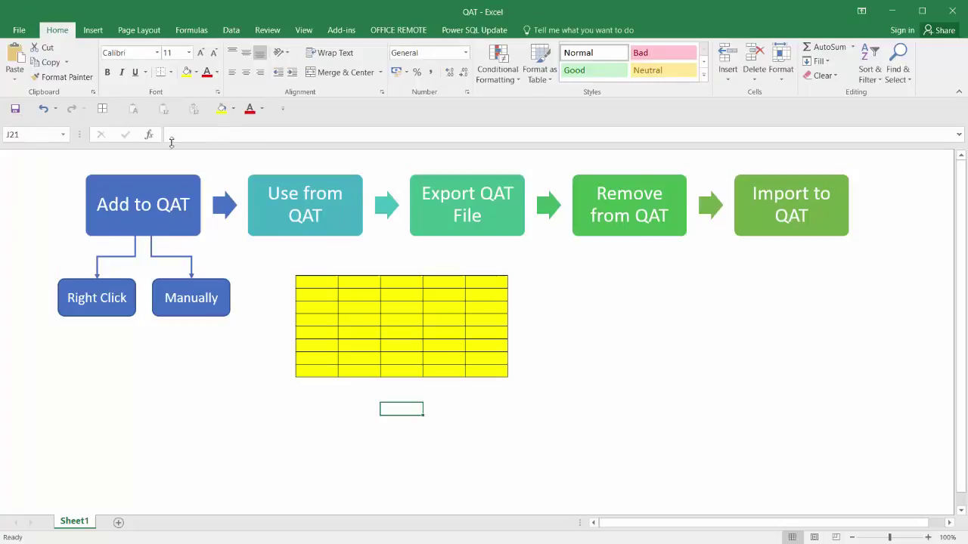
{"action": "left_click", "coordinate": [282, 111]}
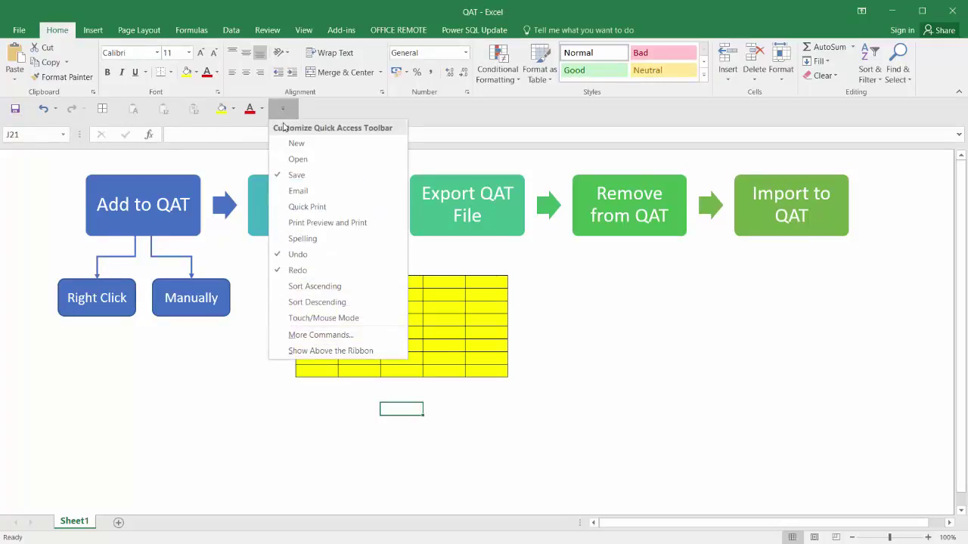
{"action": "left_click", "coordinate": [338, 355]}
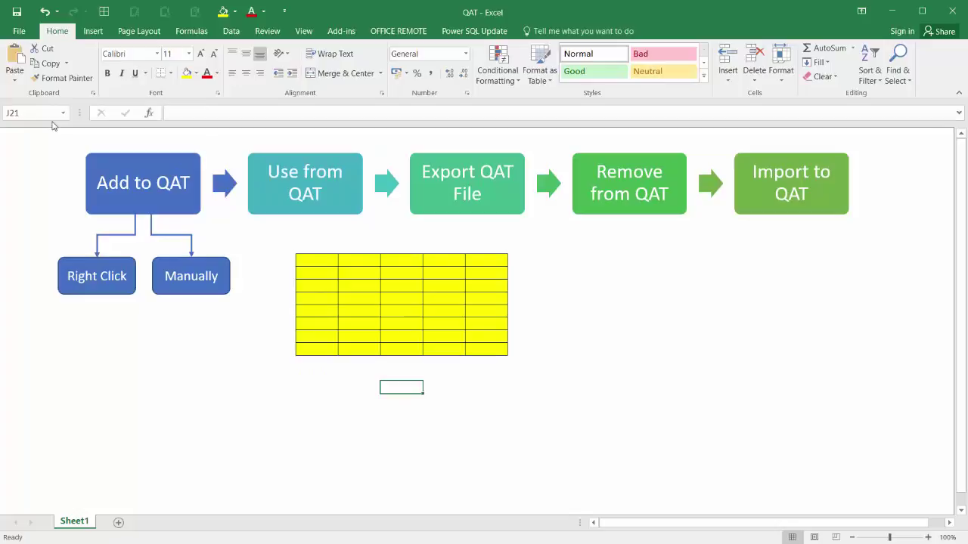